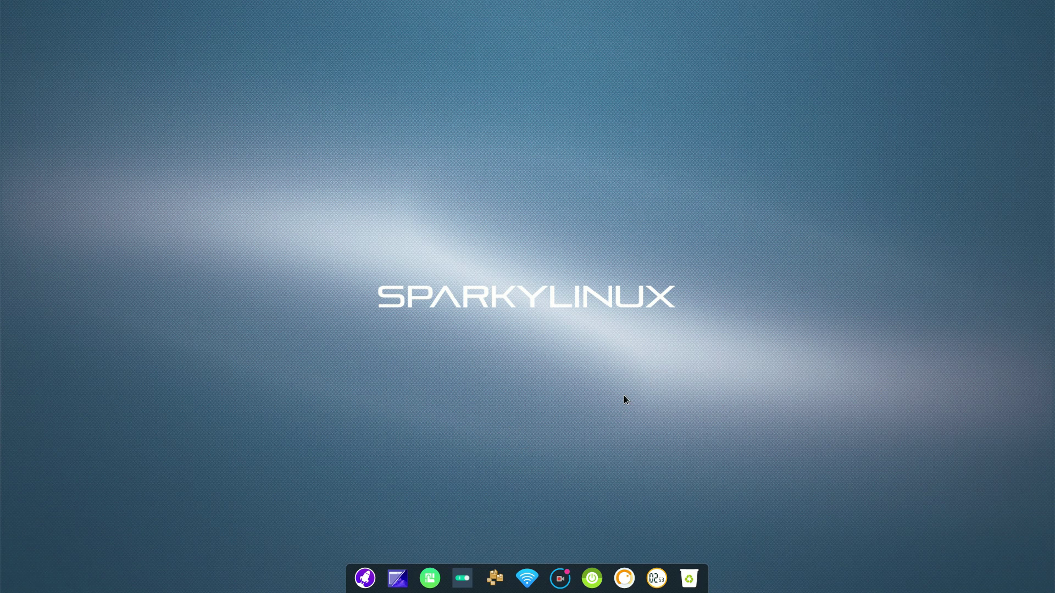
Open the application launcher twice, check the top screen corners, and close it back to the desktop
{"action": "left_click", "coordinate": [363, 579]}
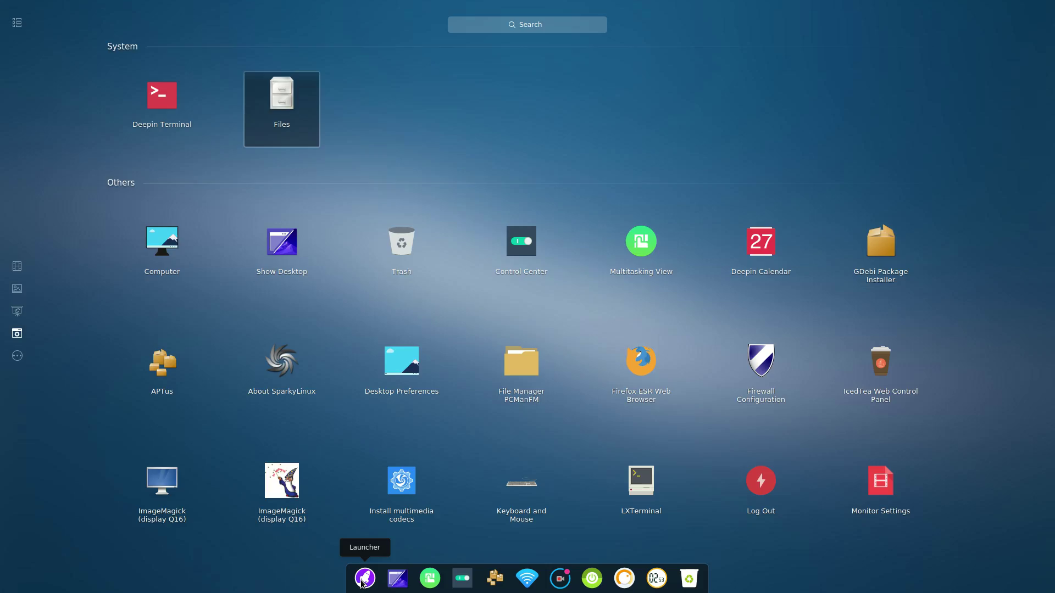
{"action": "left_click", "coordinate": [362, 581]}
{"action": "mouse_move", "coordinate": [1026, 4]}
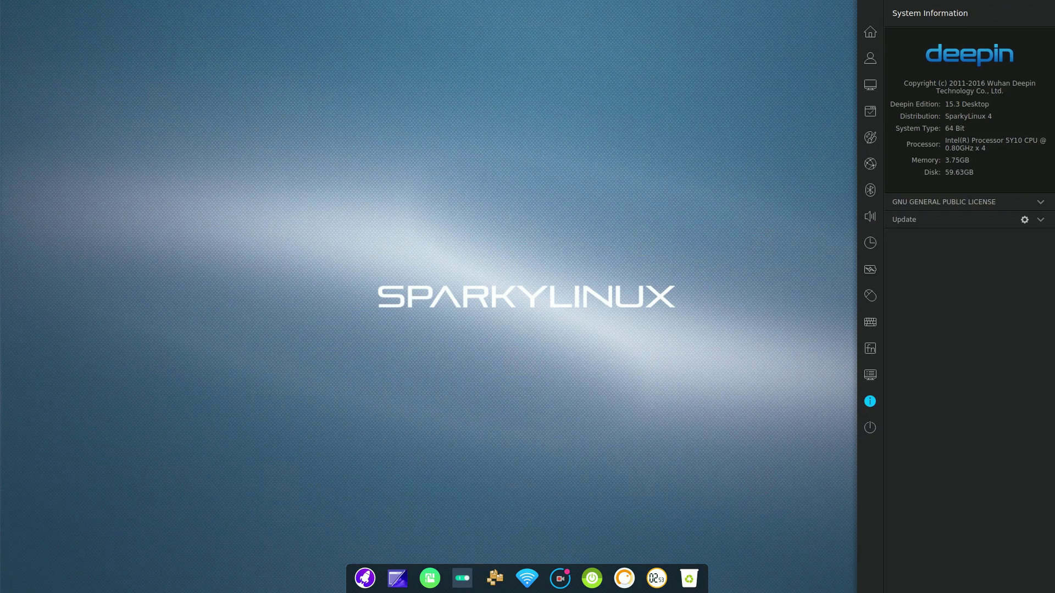
{"action": "mouse_move", "coordinate": [1, 3]}
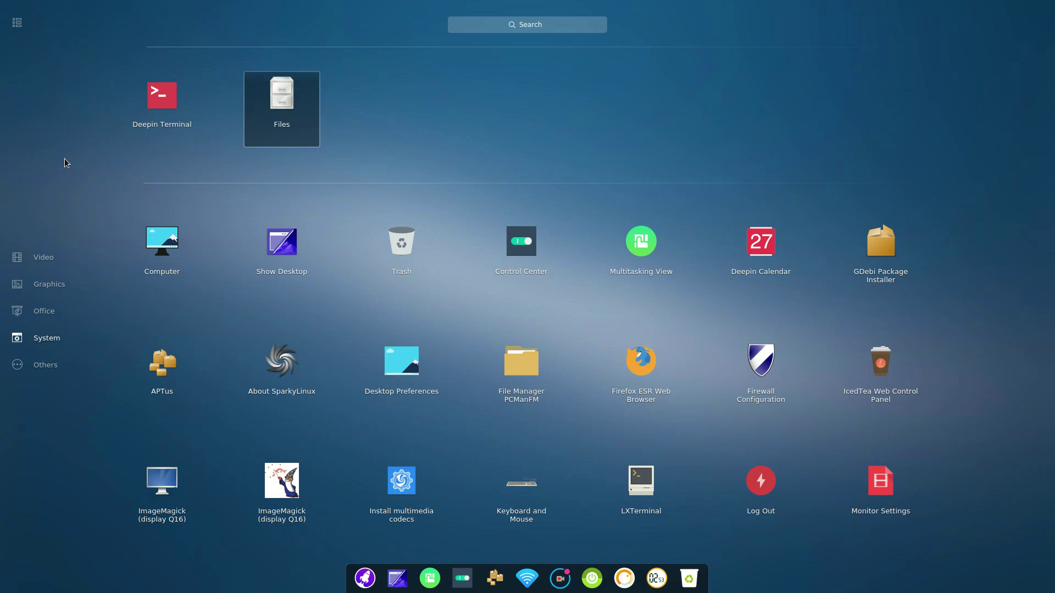
{"action": "left_click", "coordinate": [557, 97]}
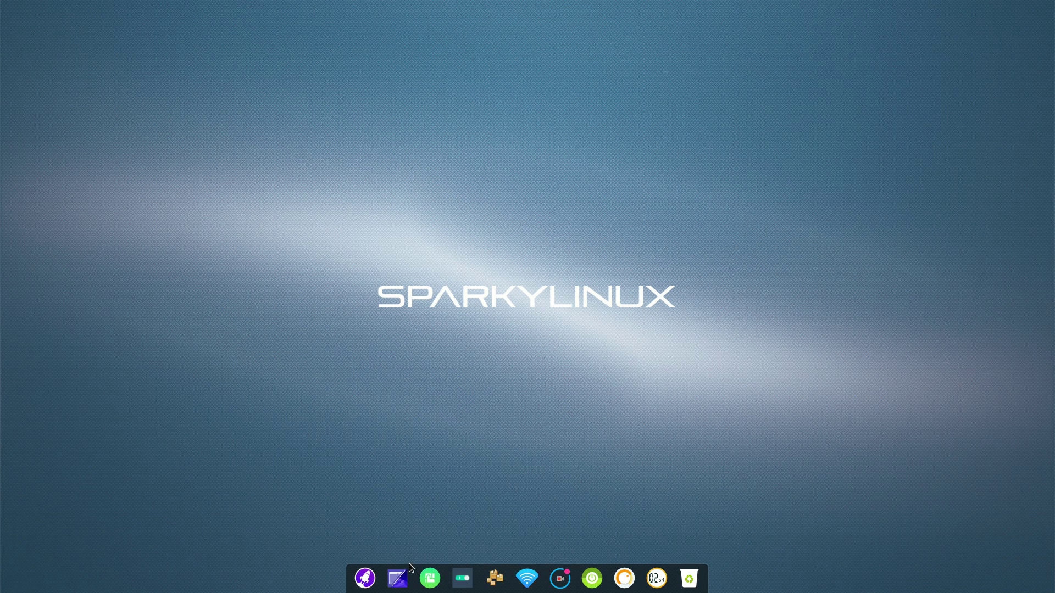
{"action": "left_click", "coordinate": [366, 578]}
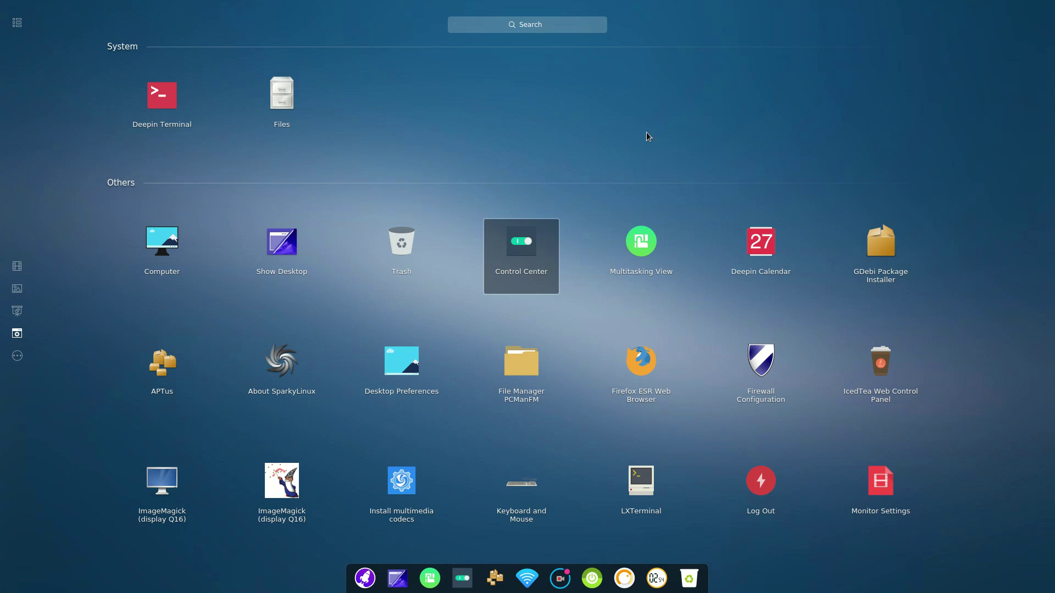
{"action": "left_click", "coordinate": [998, 191]}
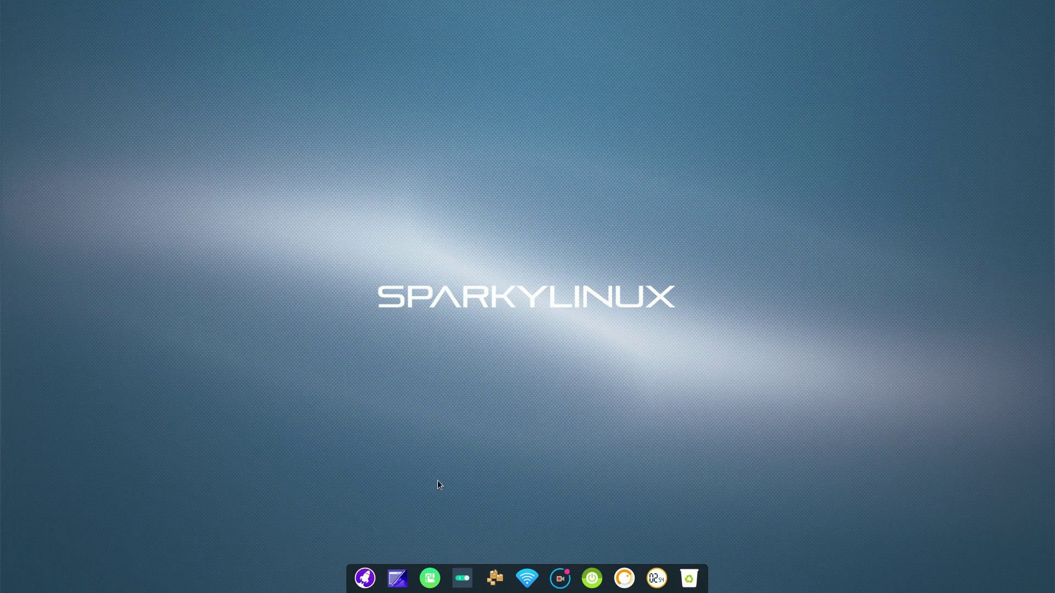
{"action": "left_click", "coordinate": [365, 578]}
{"action": "left_click", "coordinate": [365, 577]}
{"action": "mouse_move", "coordinate": [1051, 3]}
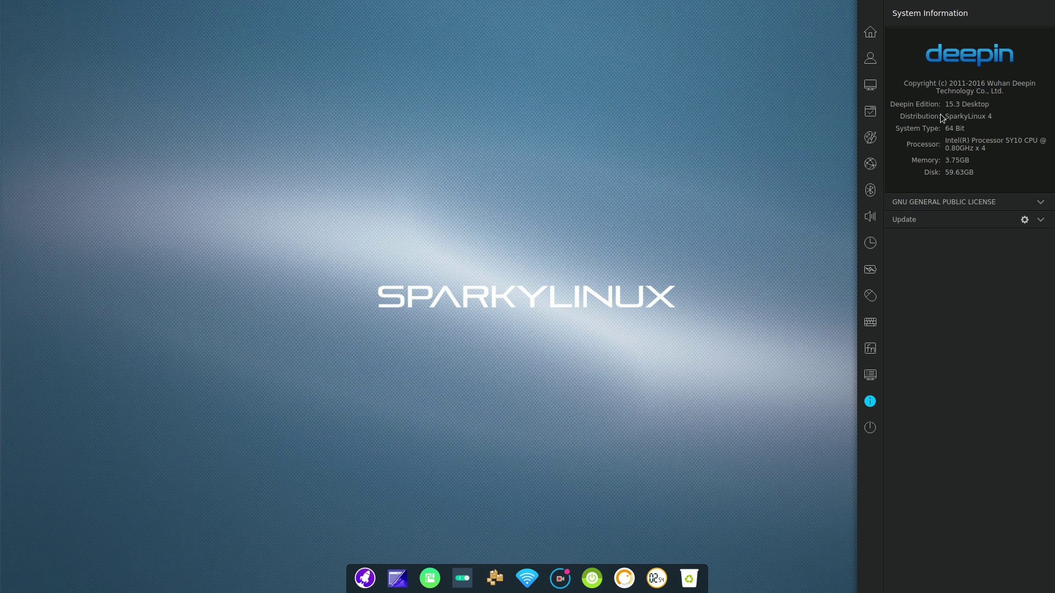
{"action": "left_click", "coordinate": [562, 269]}
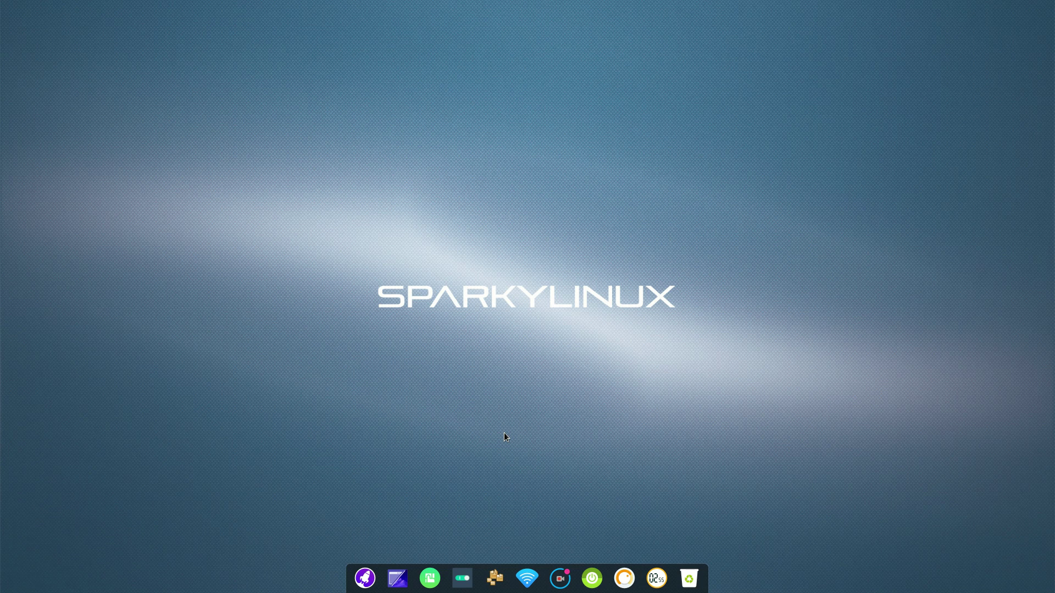
{"action": "left_click", "coordinate": [365, 578]}
{"action": "left_click", "coordinate": [366, 579]}
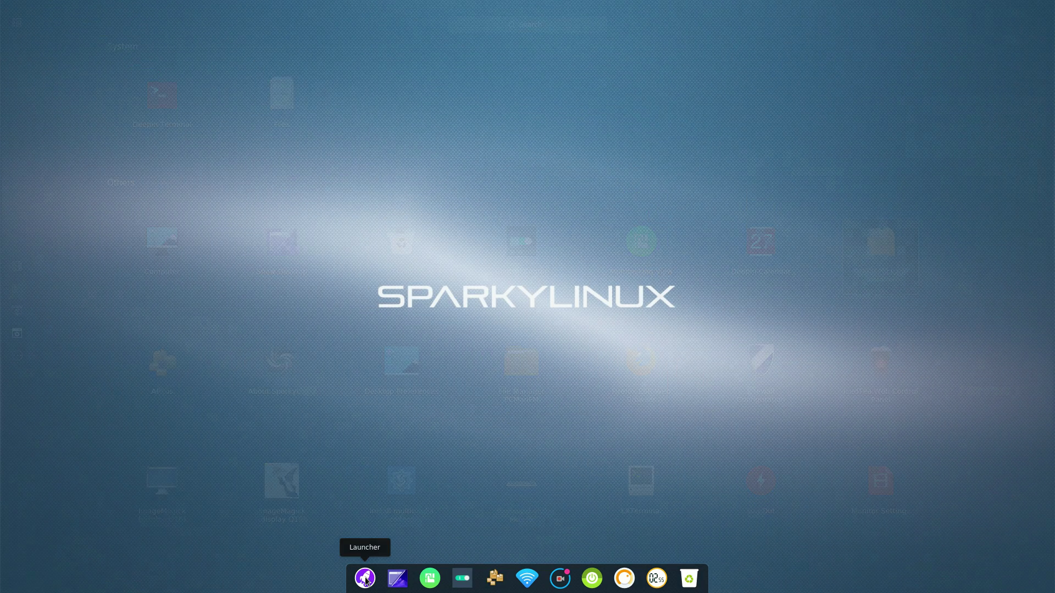
{"action": "left_click", "coordinate": [366, 578]}
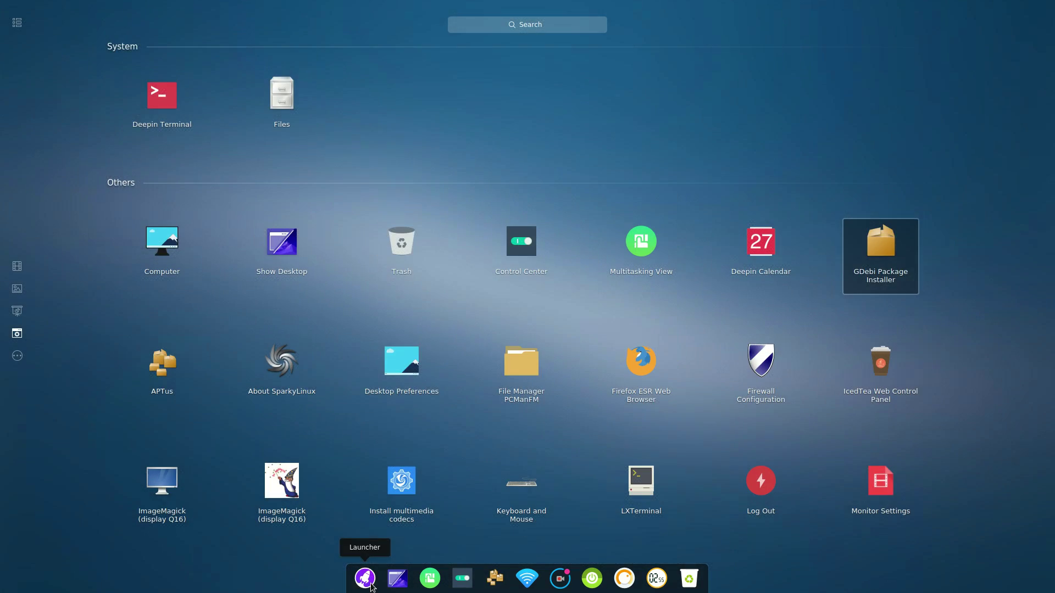
{"action": "left_click", "coordinate": [532, 117]}
{"action": "left_click", "coordinate": [365, 579]}
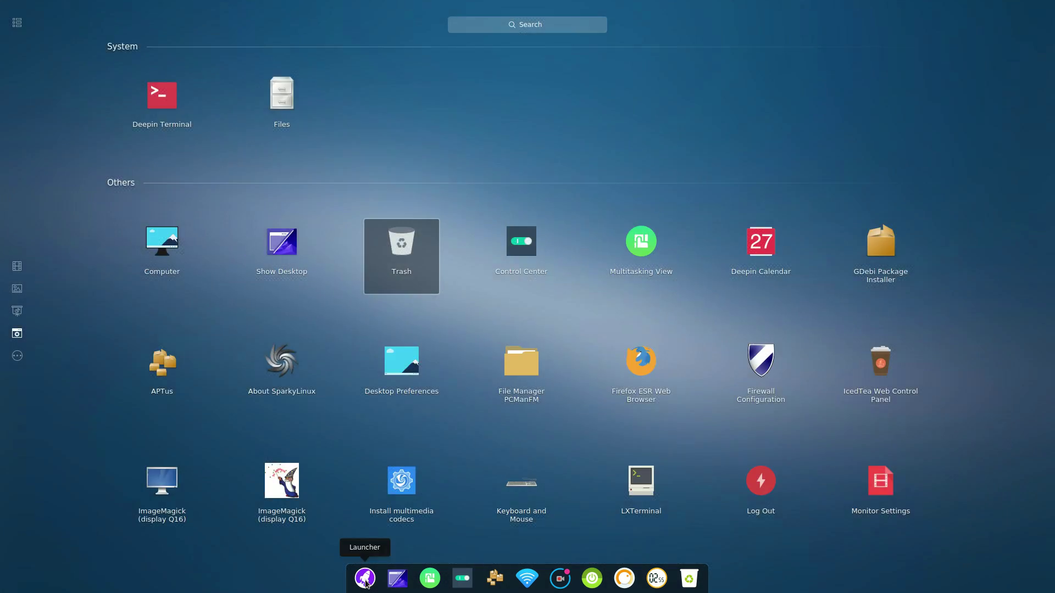
{"action": "left_click", "coordinate": [365, 578]}
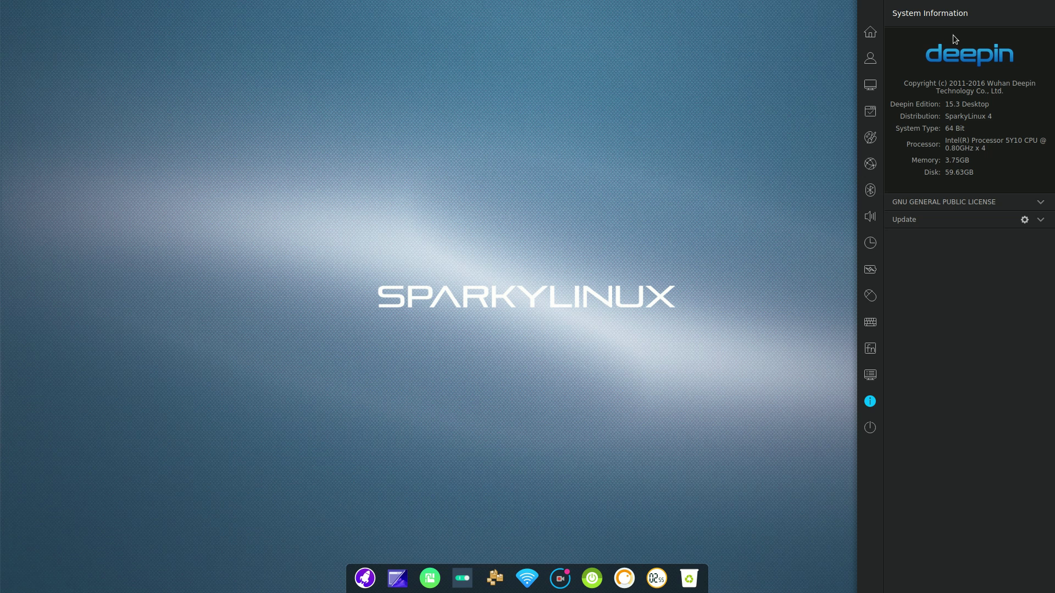
{"action": "left_click", "coordinate": [870, 34]}
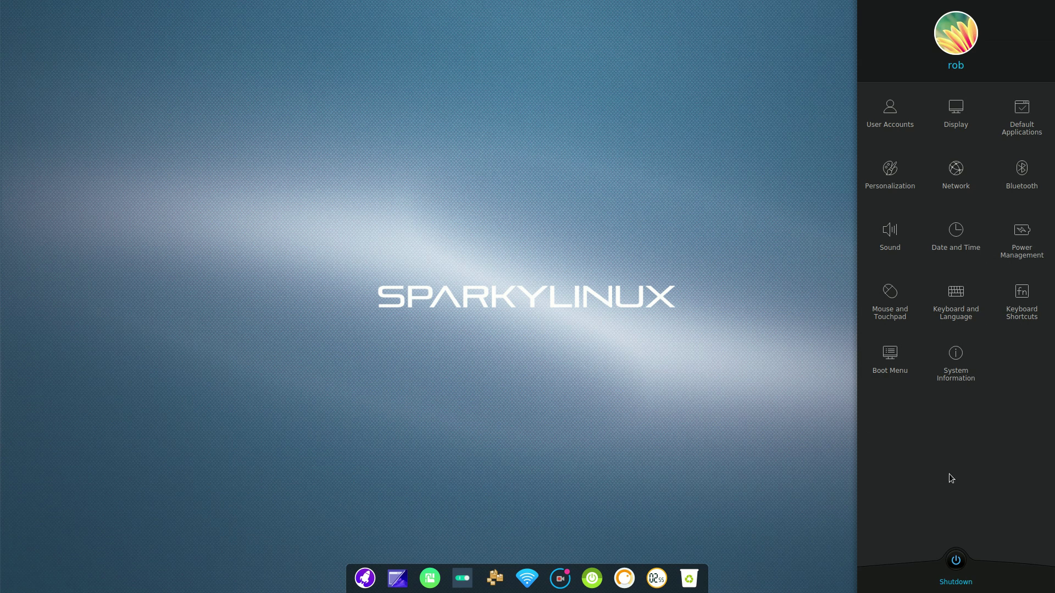
{"action": "left_click", "coordinate": [358, 583]}
{"action": "left_click", "coordinate": [359, 584]}
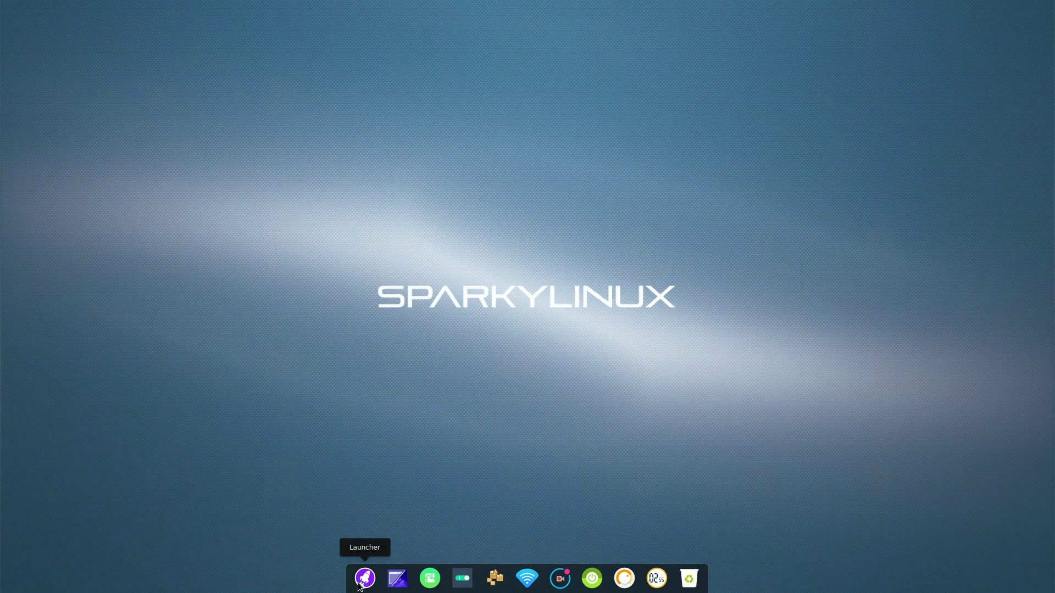
{"action": "left_click", "coordinate": [360, 585]}
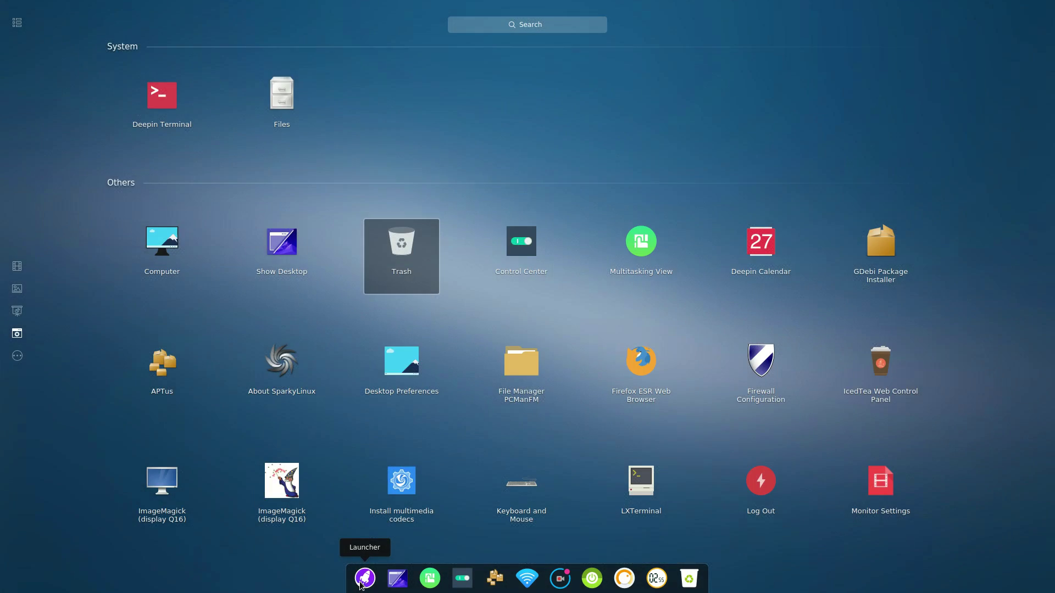
{"action": "left_click", "coordinate": [361, 586]}
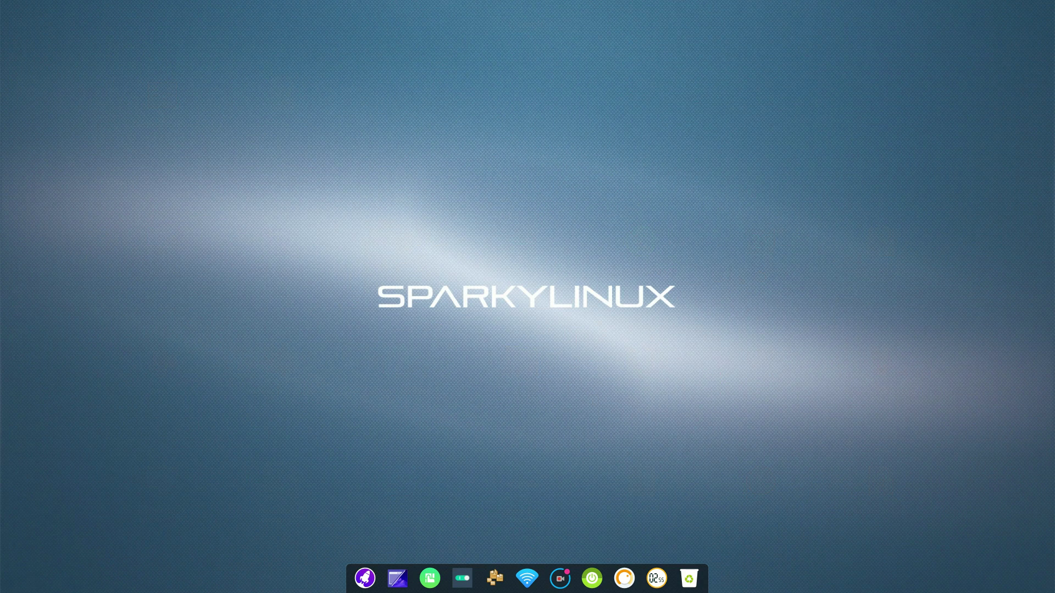
{"action": "mouse_move", "coordinate": [1054, 592]}
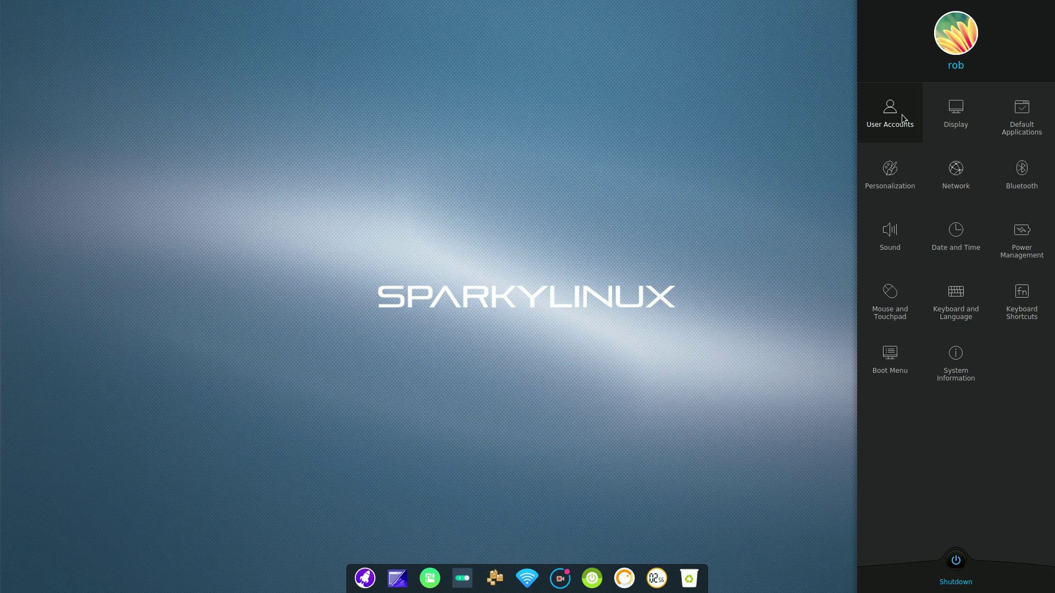
{"action": "left_click", "coordinate": [778, 134]}
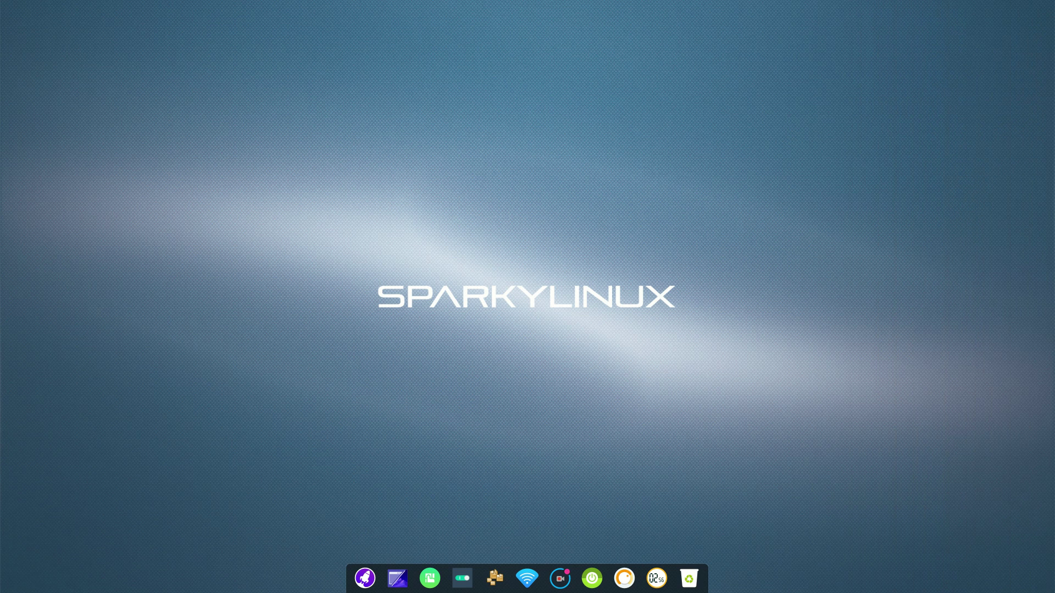
{"action": "key", "text": "super+i"}
Reopen the control center, then inspect the Corner navigation actions from the desktop menu and exit
{"action": "left_click", "coordinate": [694, 351]}
{"action": "key", "text": "super+i"}
{"action": "right_click", "coordinate": [768, 253]}
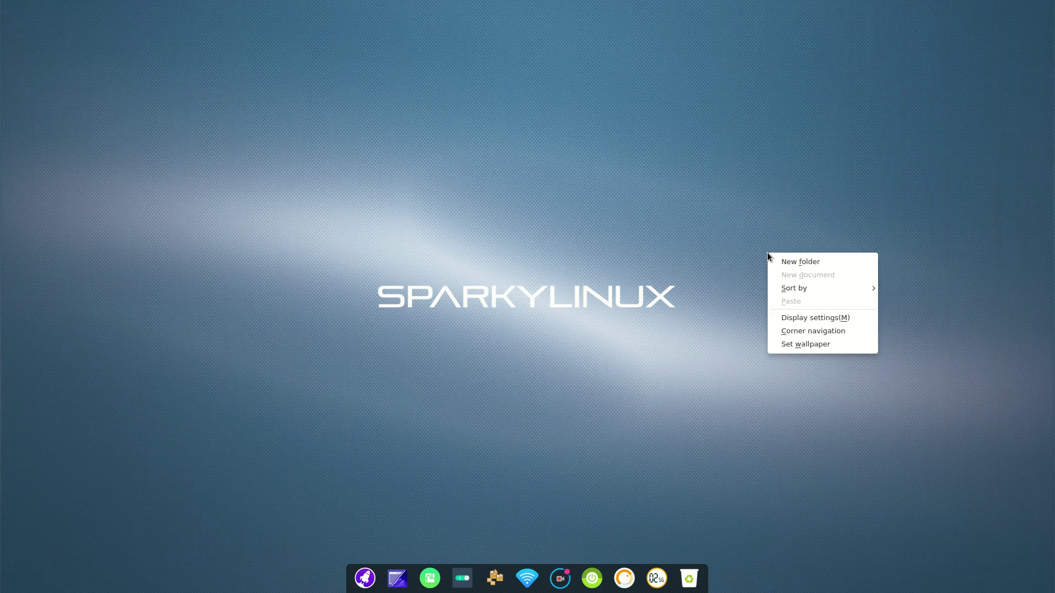
{"action": "left_click", "coordinate": [804, 330]}
{"action": "mouse_move", "coordinate": [1048, 8]}
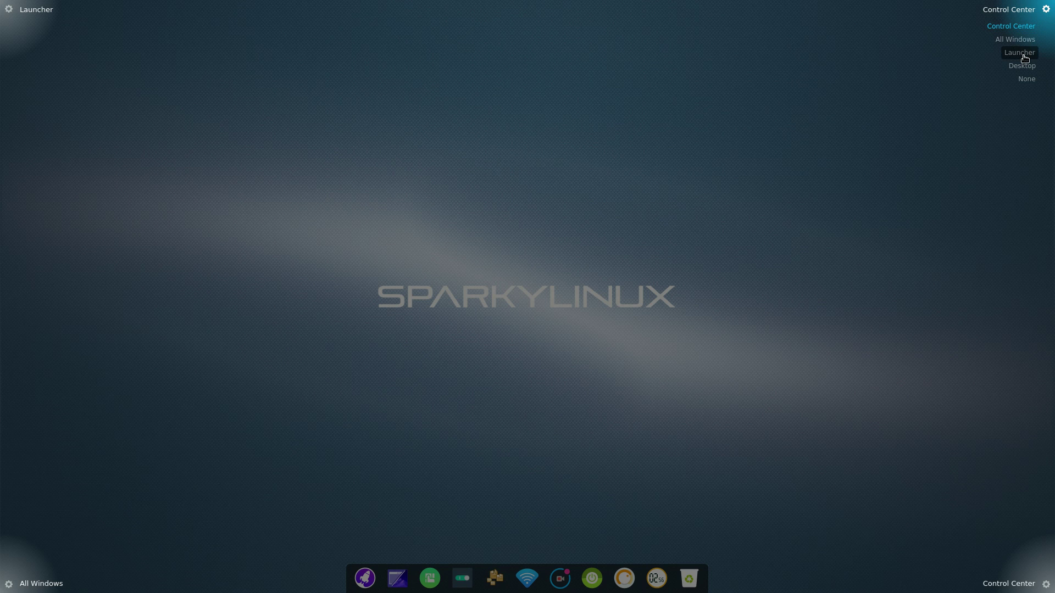
{"action": "left_click", "coordinate": [934, 111]}
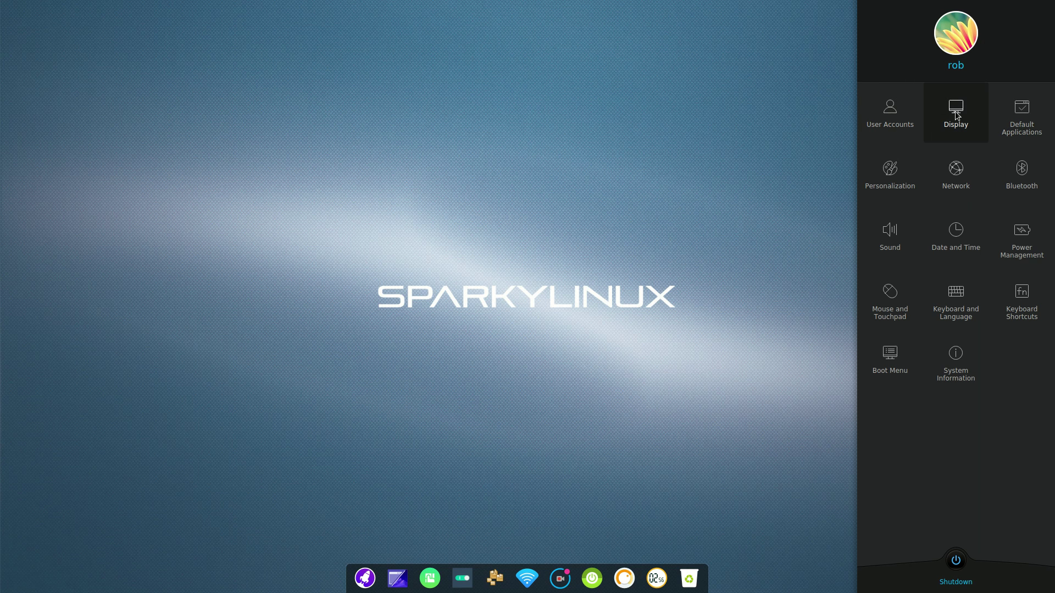
Apply the deepin-dark window theme, change the icon theme from flattr to deepin, and close the panel
{"action": "left_click", "coordinate": [900, 171]}
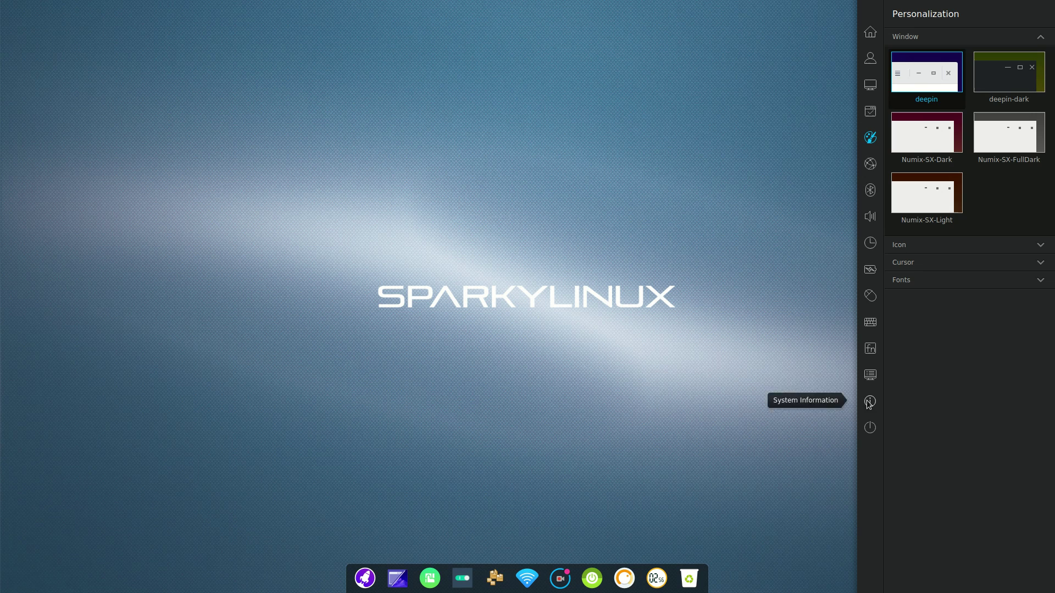
{"action": "left_click", "coordinate": [1000, 85]}
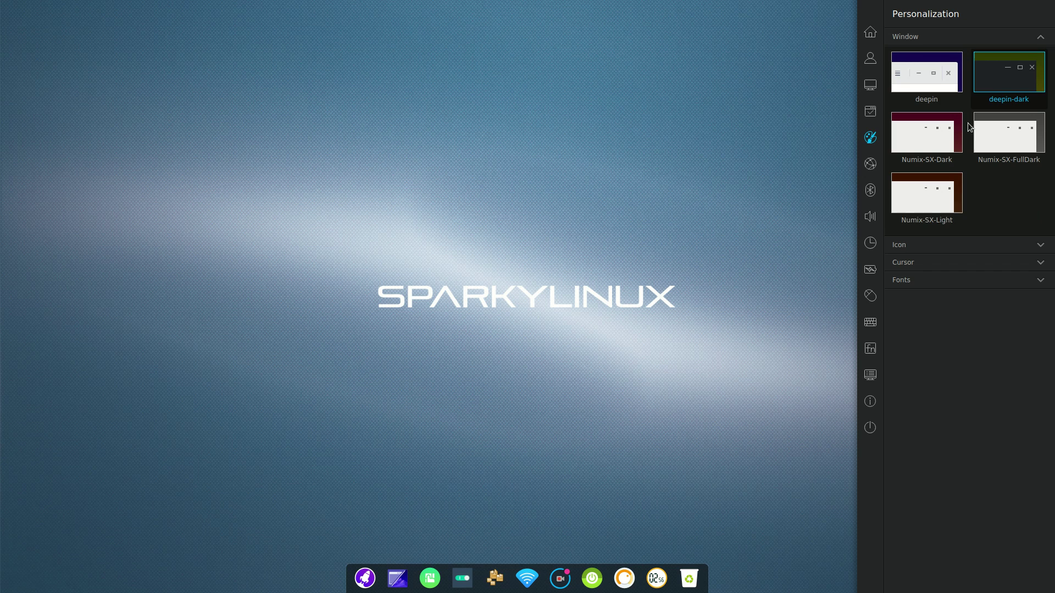
{"action": "left_click", "coordinate": [1036, 246]}
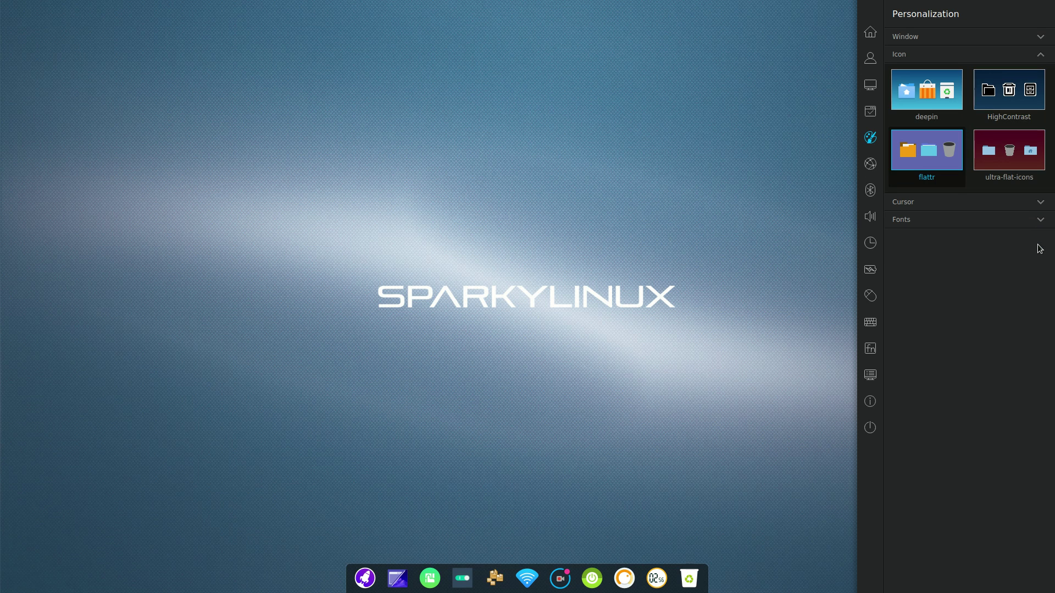
{"action": "left_click", "coordinate": [932, 88]}
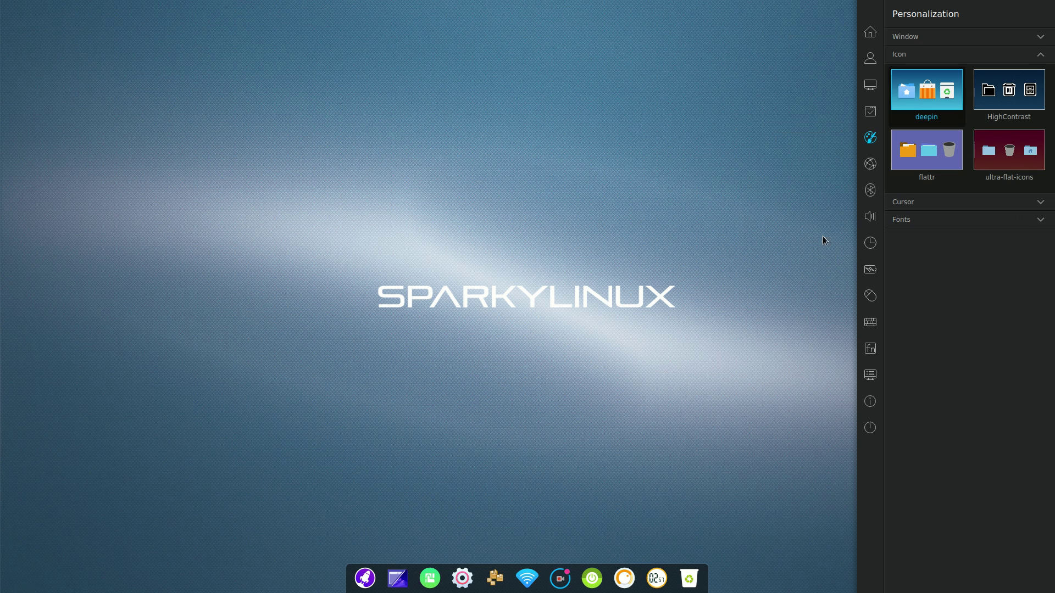
{"action": "left_click", "coordinate": [810, 143]}
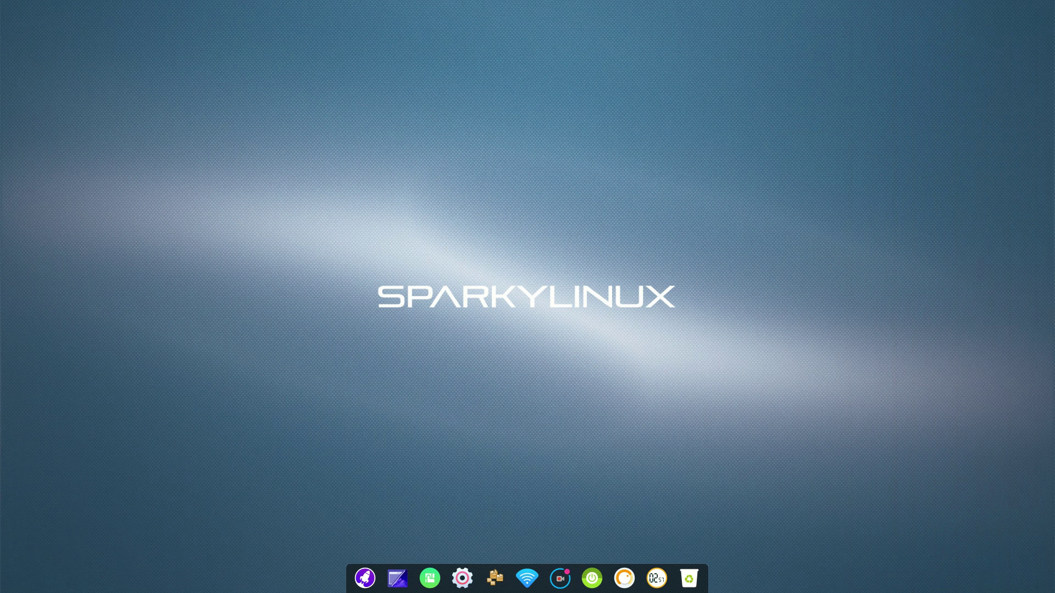
Reopen the control center, browse Display, Default Applications, Personalization, Network, Bluetooth and Sound, then dismiss it
{"action": "key", "text": "super+i"}
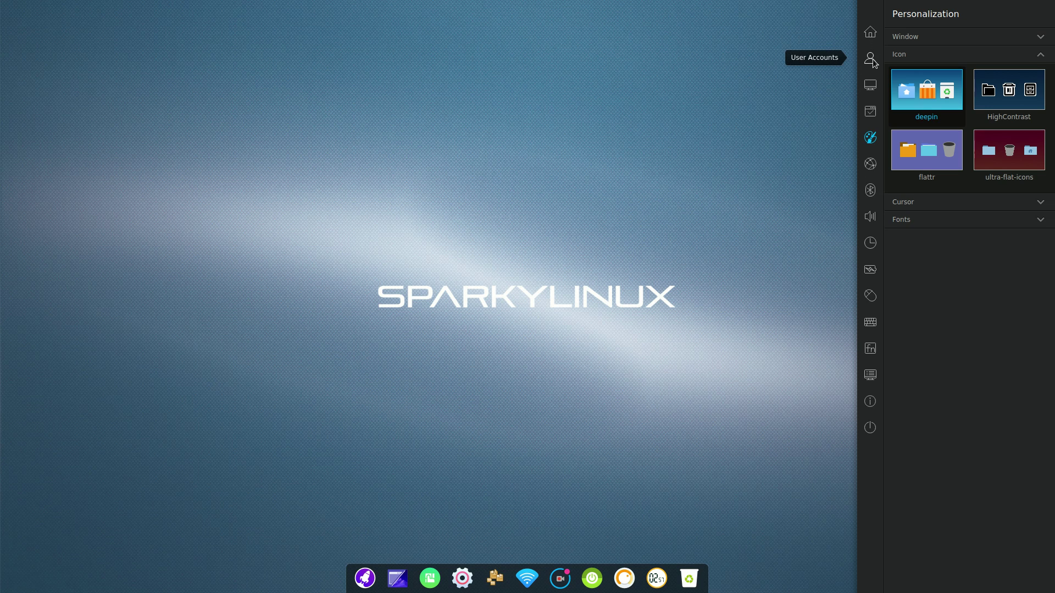
{"action": "left_click", "coordinate": [870, 88]}
{"action": "left_click", "coordinate": [871, 111]}
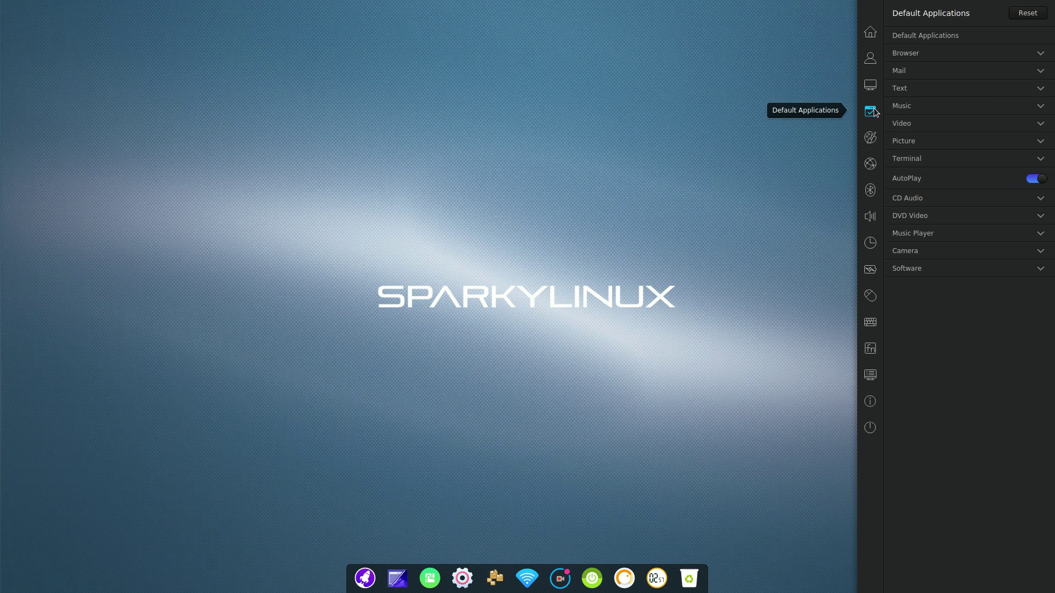
{"action": "left_click", "coordinate": [870, 144]}
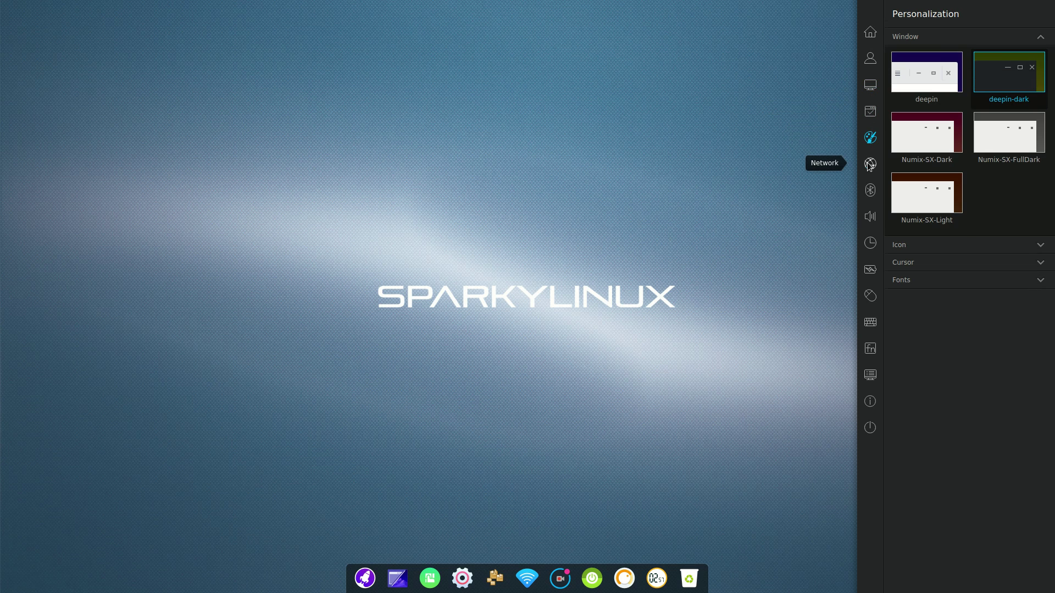
{"action": "left_click", "coordinate": [868, 165]}
{"action": "left_click", "coordinate": [870, 193]}
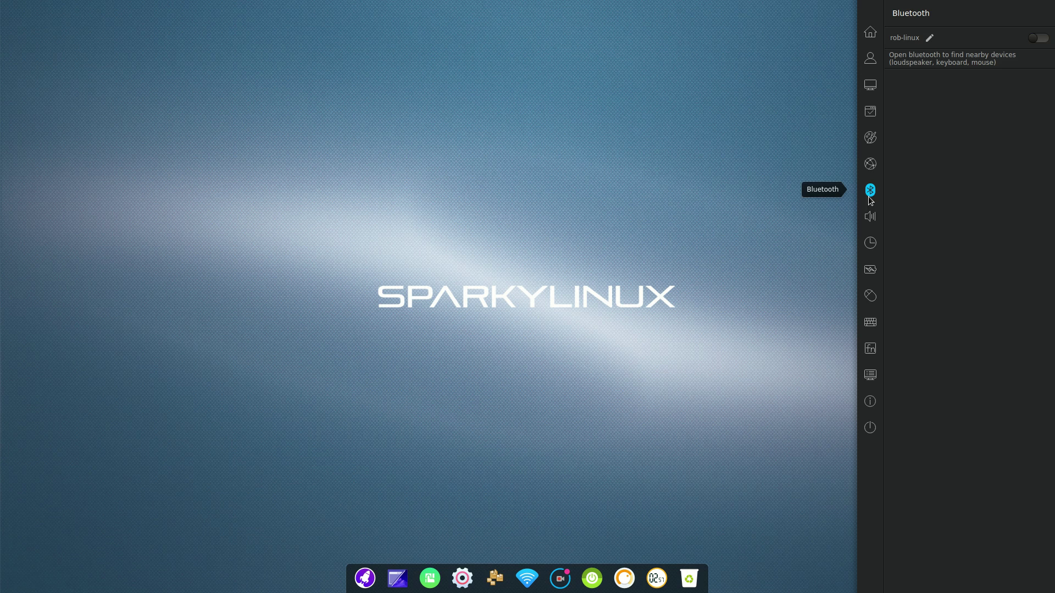
{"action": "left_click", "coordinate": [869, 164]}
{"action": "left_click", "coordinate": [869, 188]}
{"action": "left_click", "coordinate": [869, 217]}
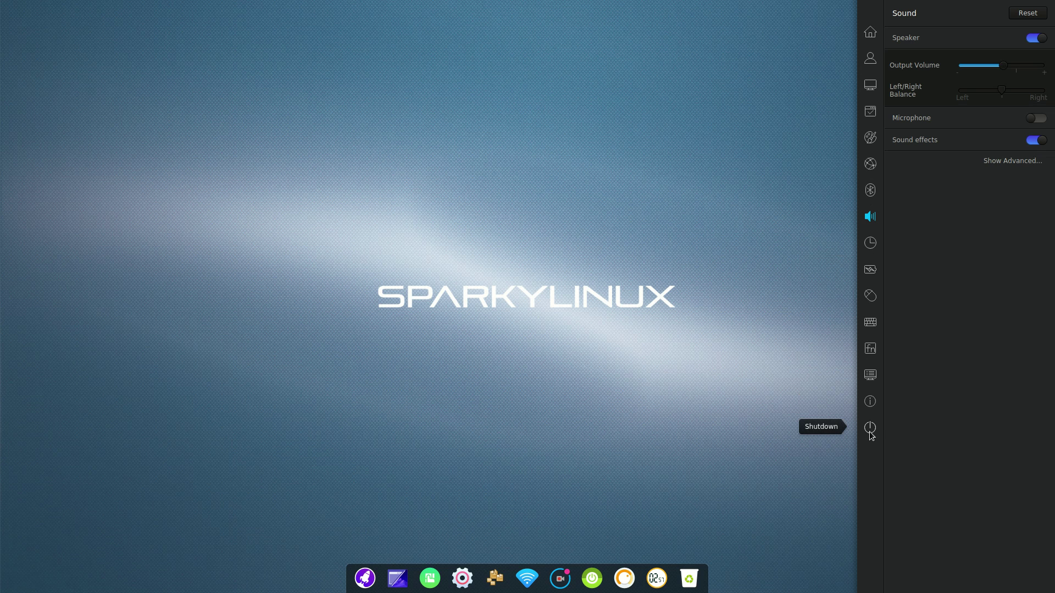
{"action": "left_click", "coordinate": [746, 372]}
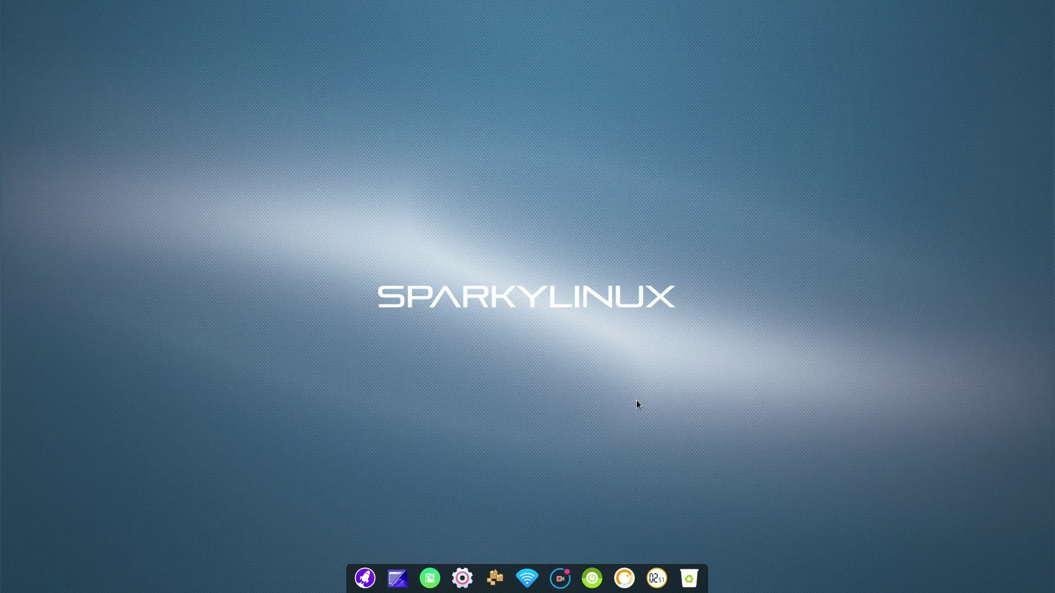
{"action": "left_click", "coordinate": [365, 580]}
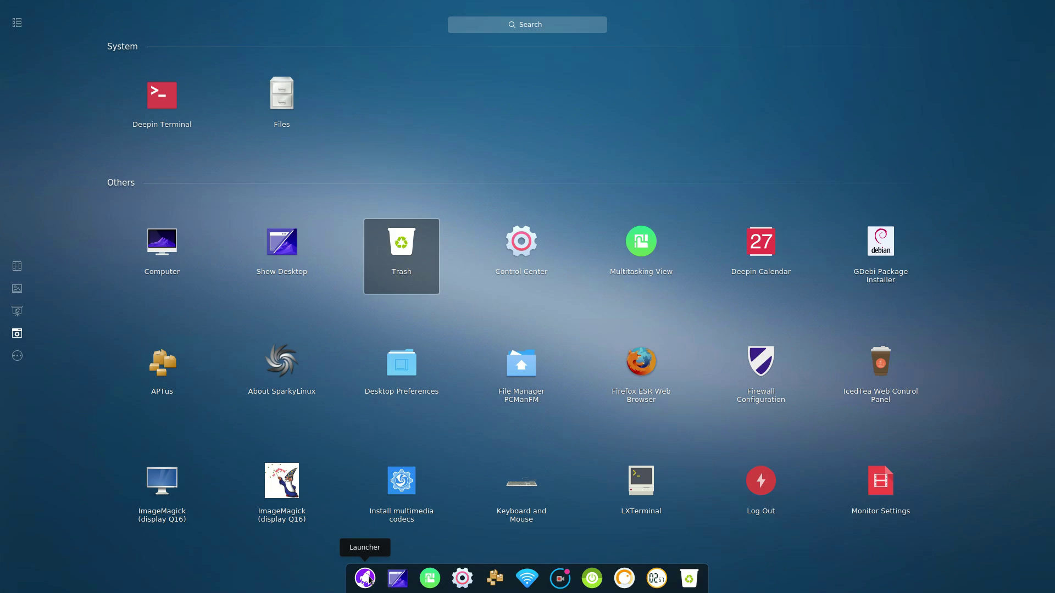
{"action": "left_click", "coordinate": [281, 361]}
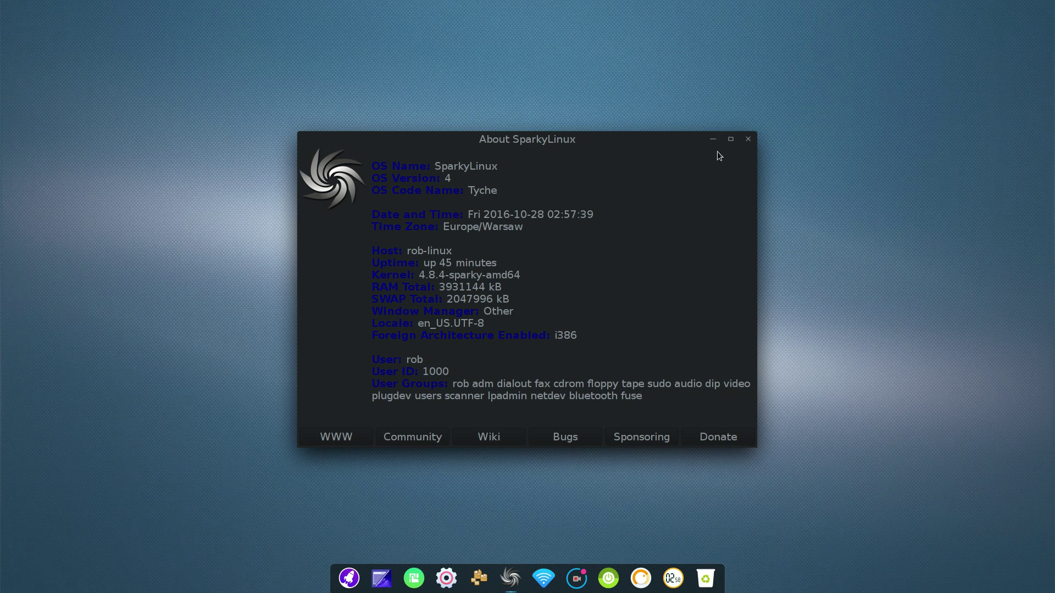
{"action": "left_click", "coordinate": [748, 139]}
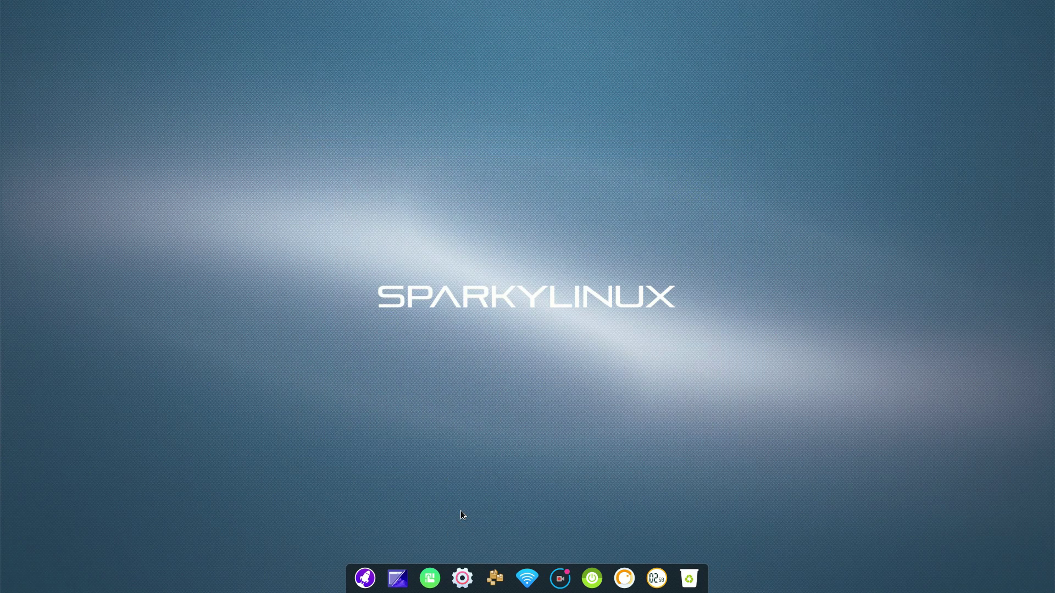
Launch Firefox ESR from the launcher and focus its toolbar search box
{"action": "left_click", "coordinate": [365, 578]}
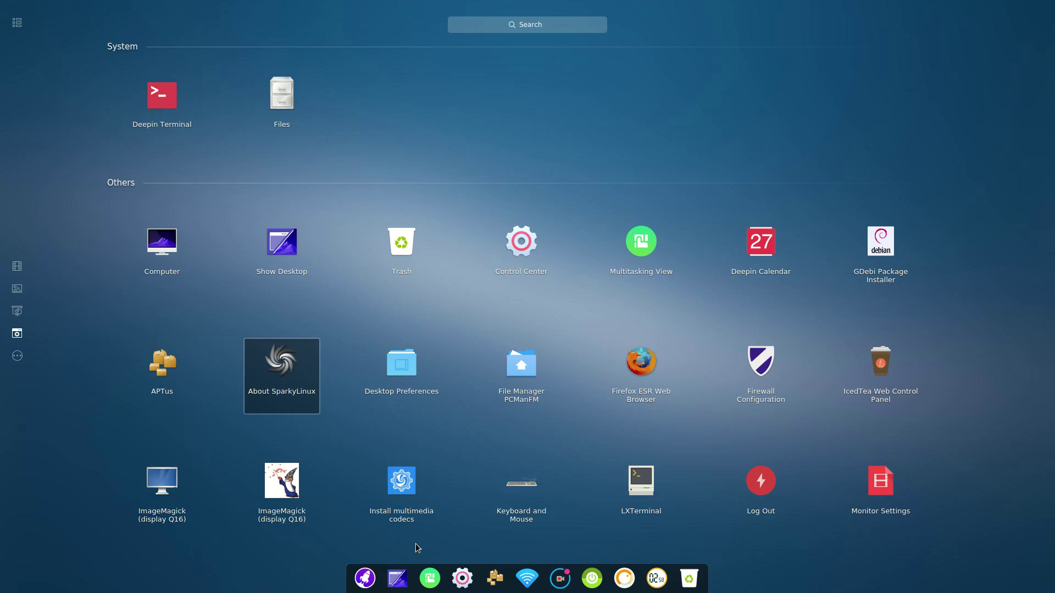
{"action": "left_click", "coordinate": [634, 384]}
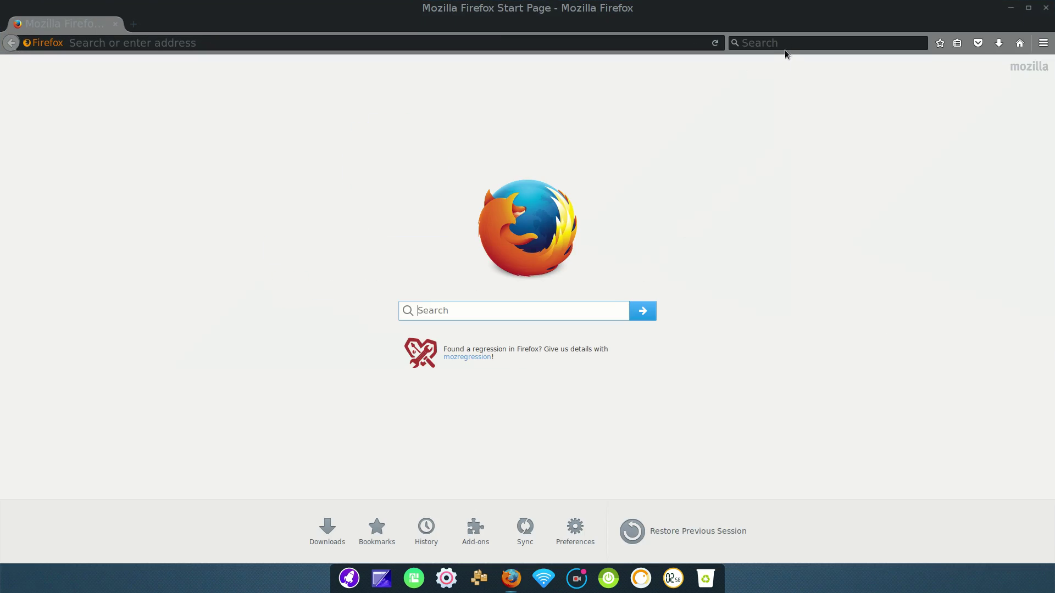
{"action": "left_click", "coordinate": [790, 41]}
Search Google for 'spark linux deepin', then refine the query to 'sparky linux deepin desktop'
{"action": "type", "text": "spa"}
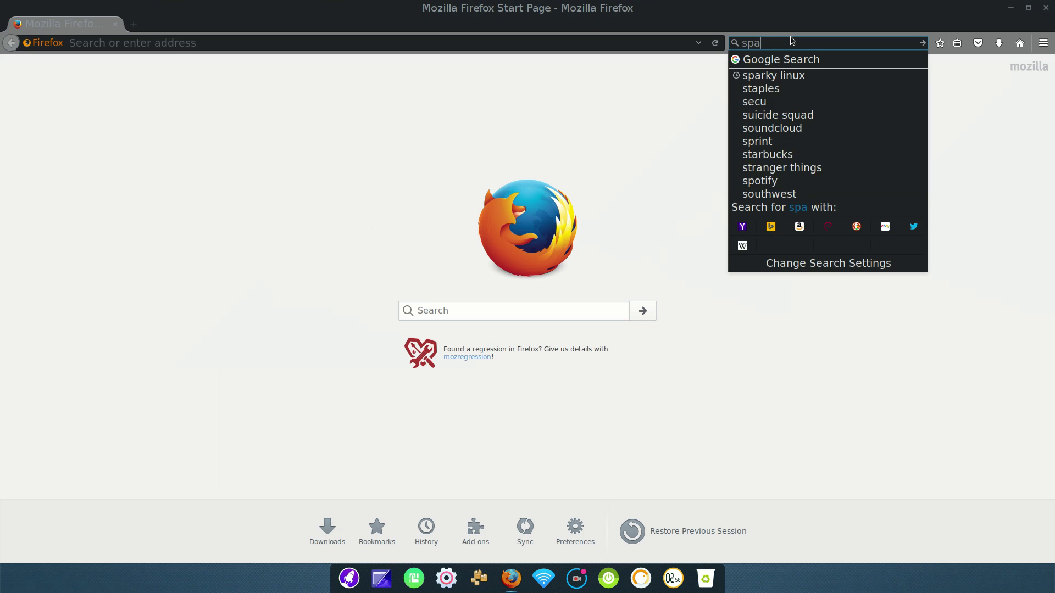
{"action": "type", "text": "rk linux"}
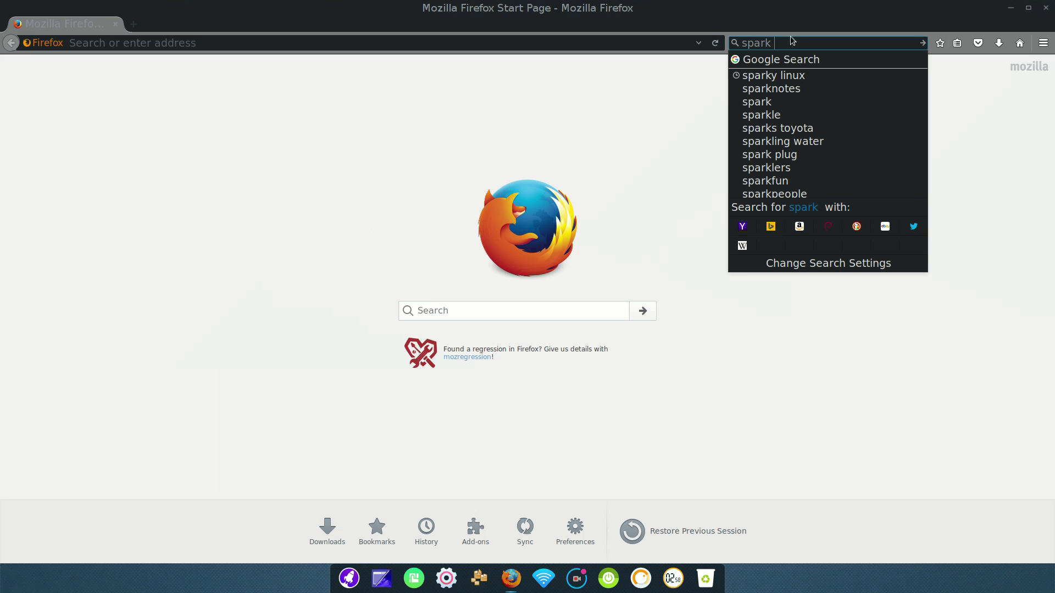
{"action": "type", "text": " deepin"}
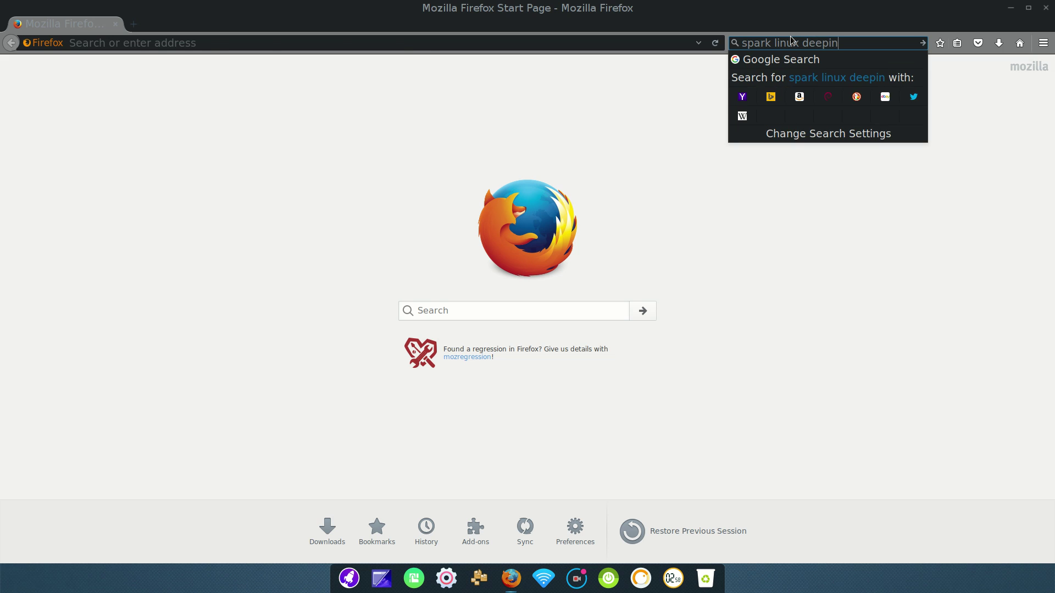
{"action": "key", "text": "Return"}
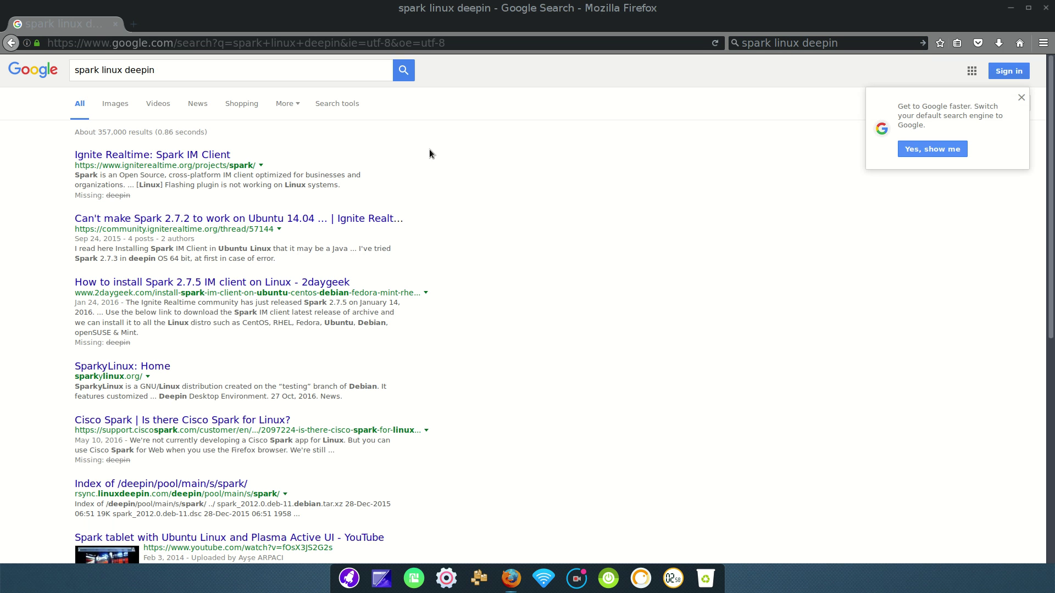
{"action": "left_click", "coordinate": [199, 71]}
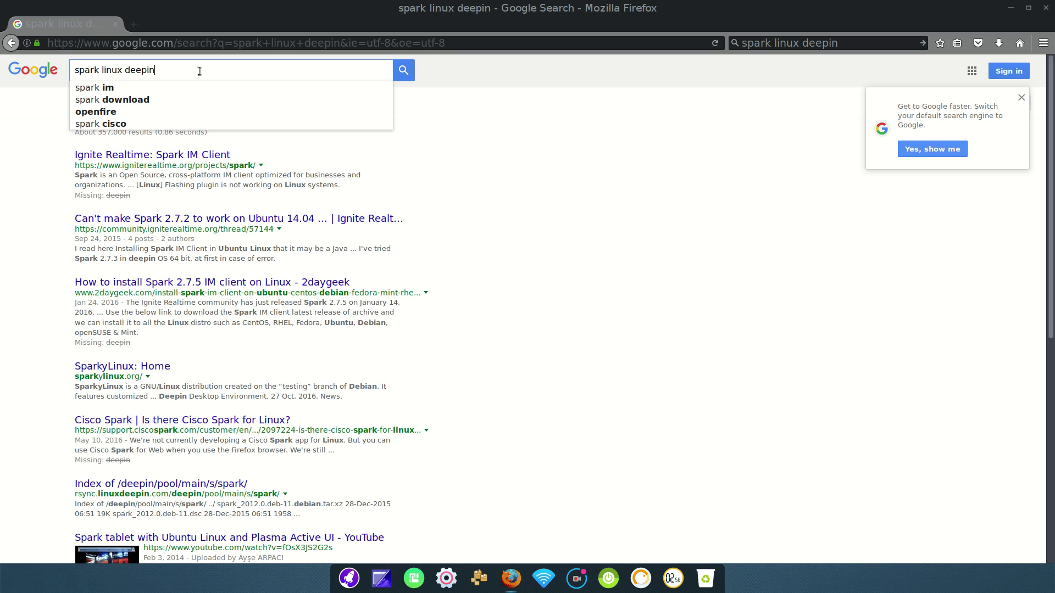
{"action": "type", "text": "de"}
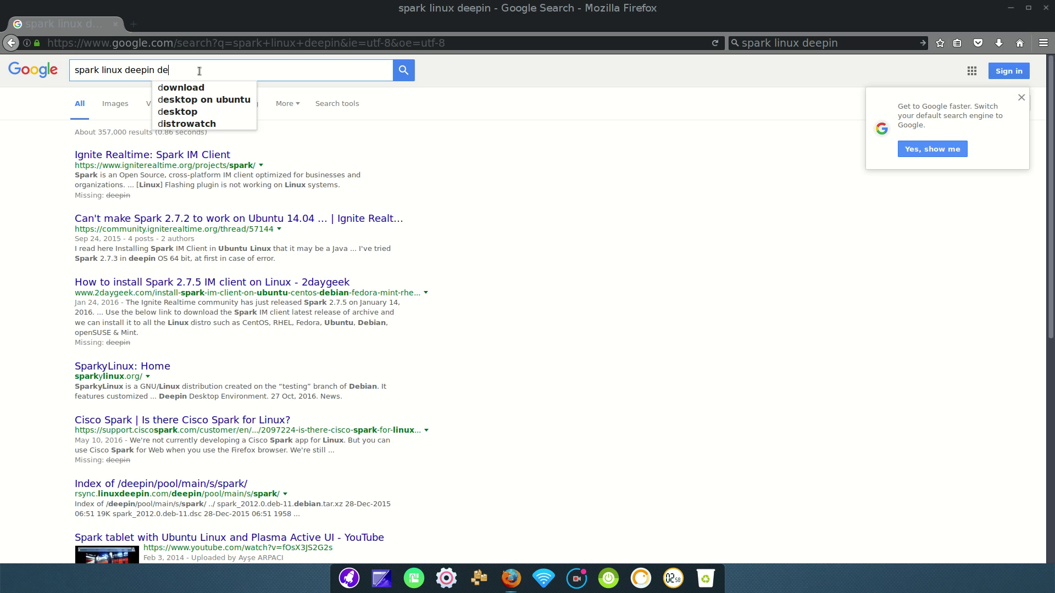
{"action": "type", "text": "sktop"}
{"action": "key", "text": "Return"}
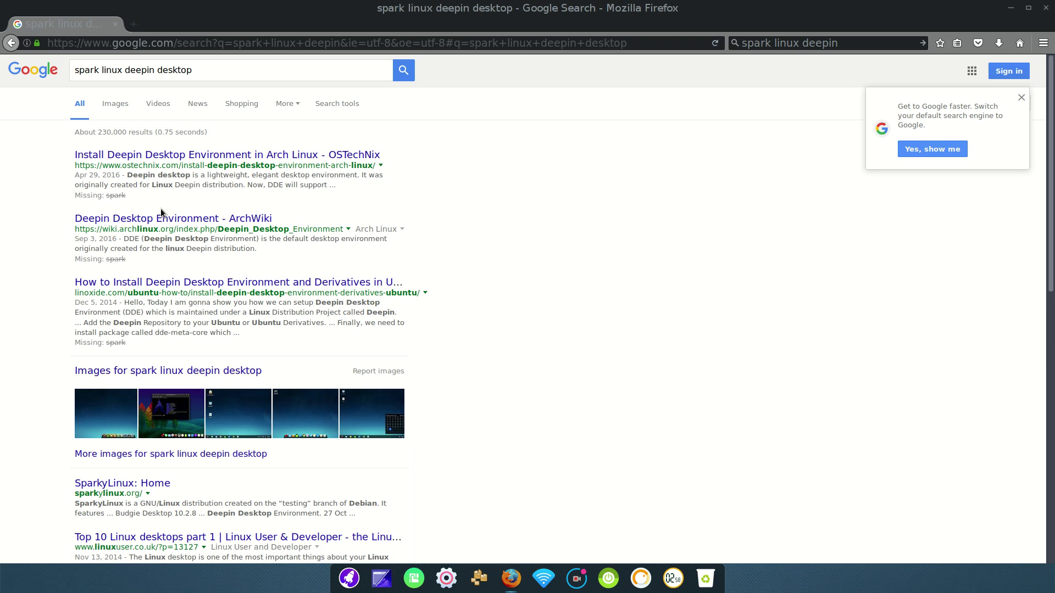
{"action": "left_click", "coordinate": [100, 71]}
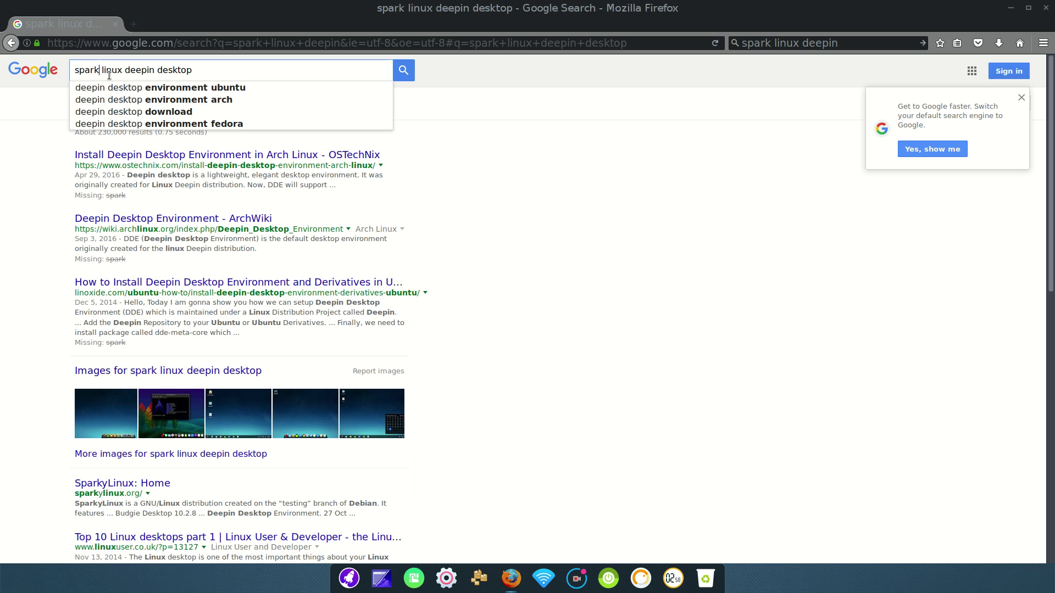
{"action": "type", "text": "y"}
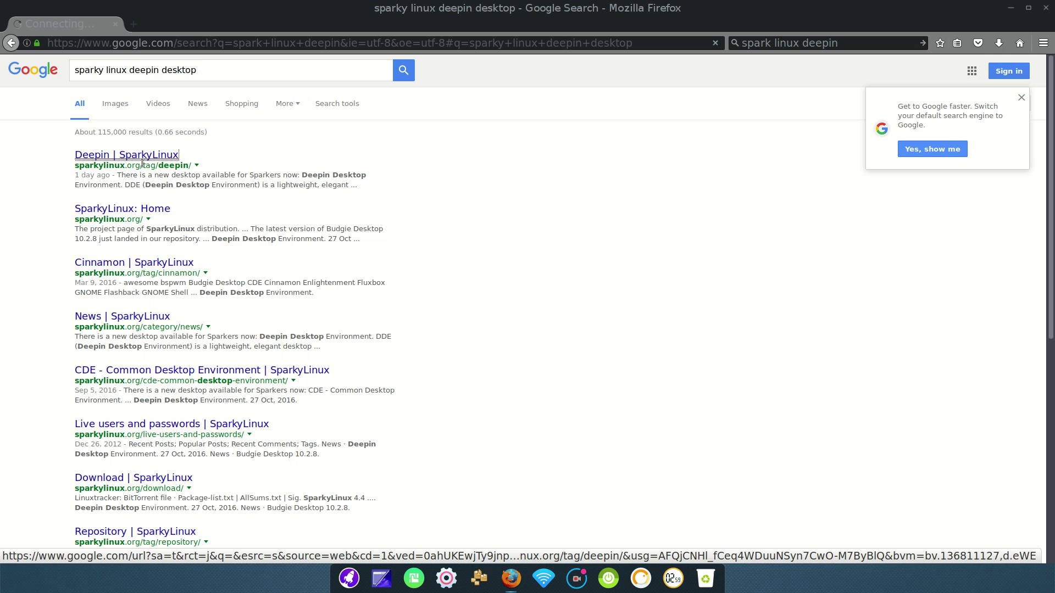
Open the Deepin | SparkyLinux search result and scroll down its post list
{"action": "left_click", "coordinate": [132, 159]}
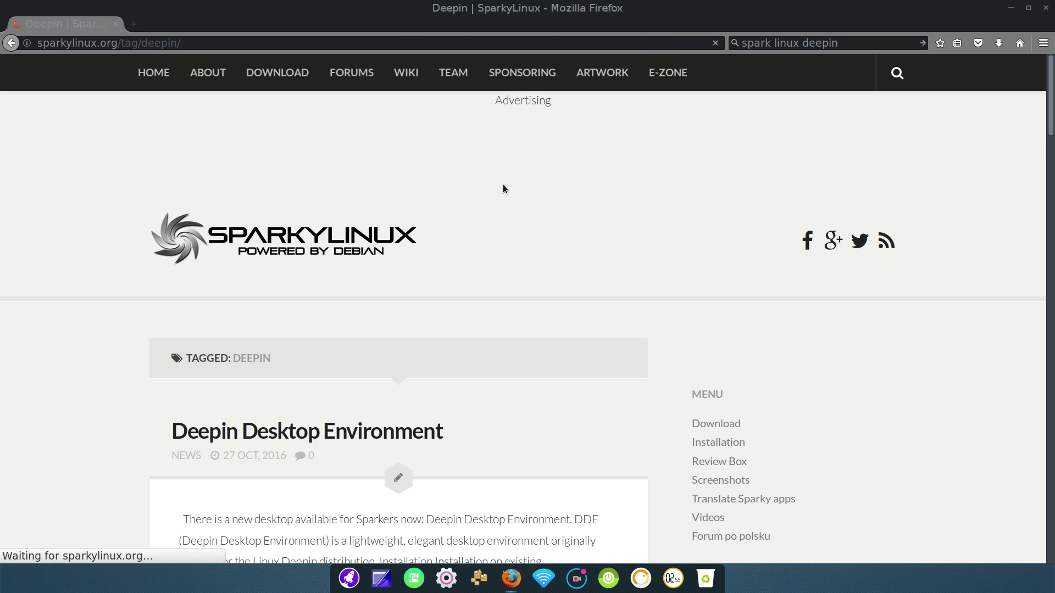
{"action": "scroll", "coordinate": [687, 234], "scroll_direction": "down", "scroll_amount": 3}
{"action": "scroll", "coordinate": [686, 232], "scroll_direction": "down", "scroll_amount": 3}
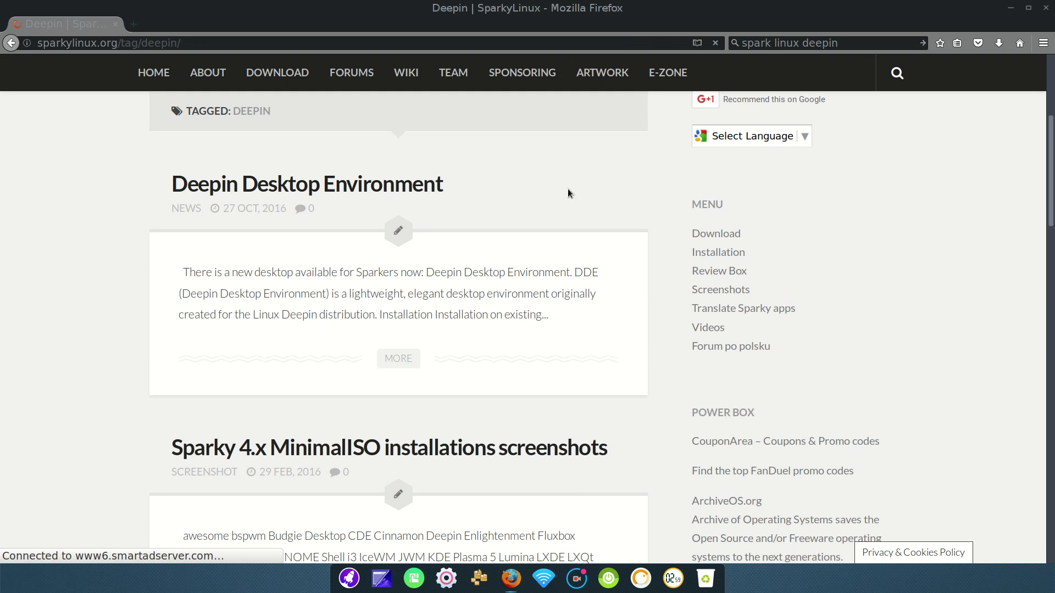
Read the Deepin Desktop Environment article's installation commands, then minimize Firefox
{"action": "left_click", "coordinate": [408, 364]}
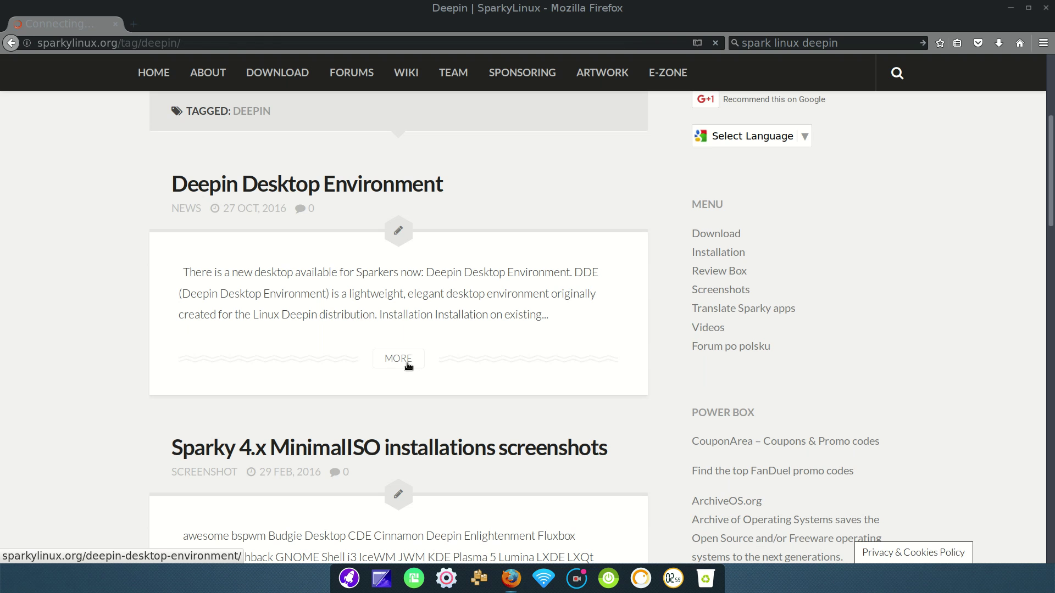
{"action": "scroll", "coordinate": [554, 311], "scroll_direction": "down", "scroll_amount": 6}
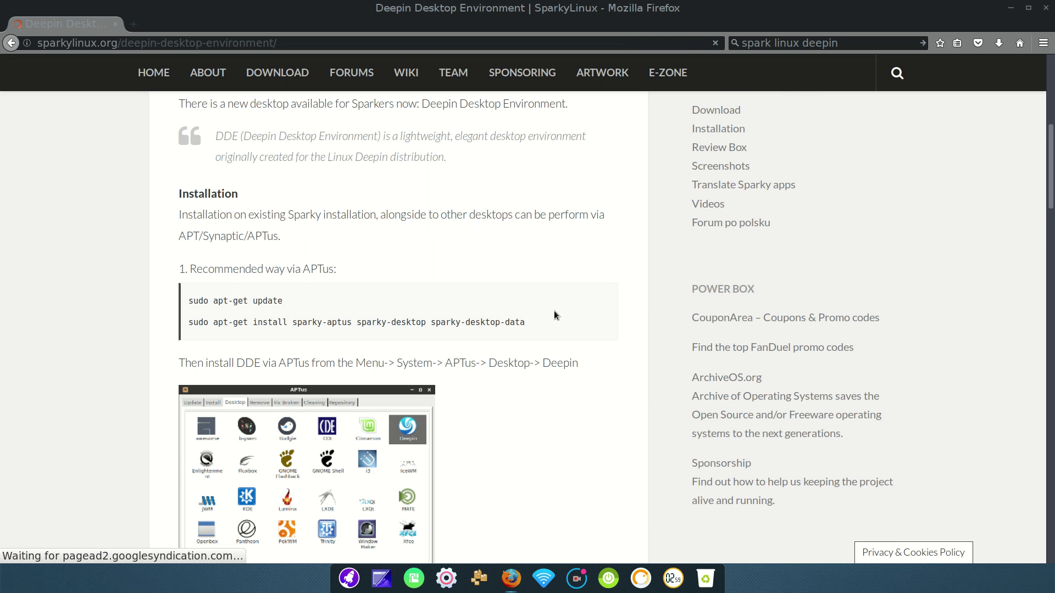
{"action": "scroll", "coordinate": [553, 311], "scroll_direction": "down", "scroll_amount": 3}
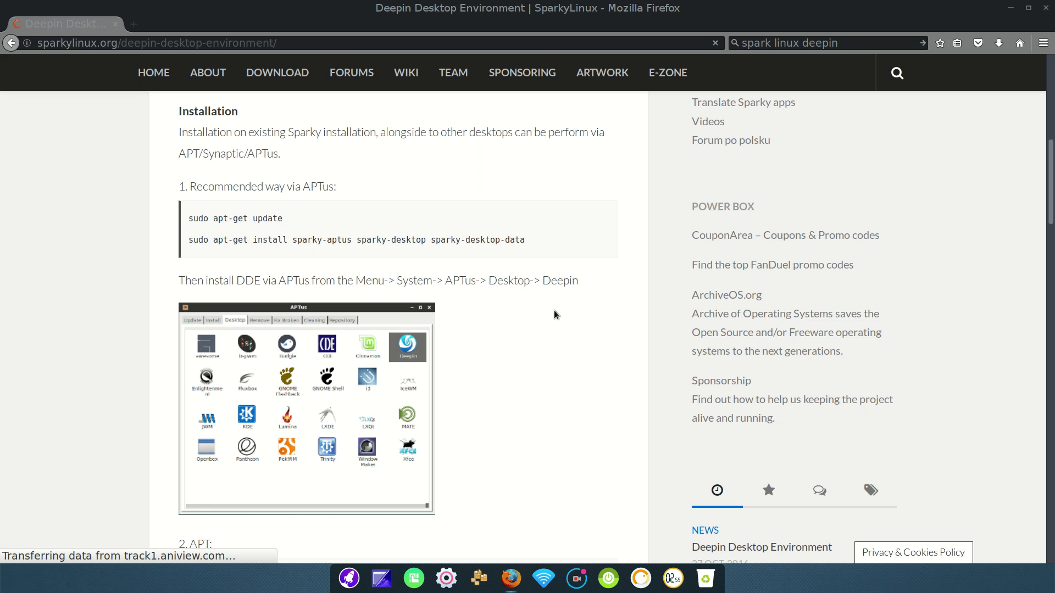
{"action": "scroll", "coordinate": [554, 312], "scroll_direction": "down", "scroll_amount": 4}
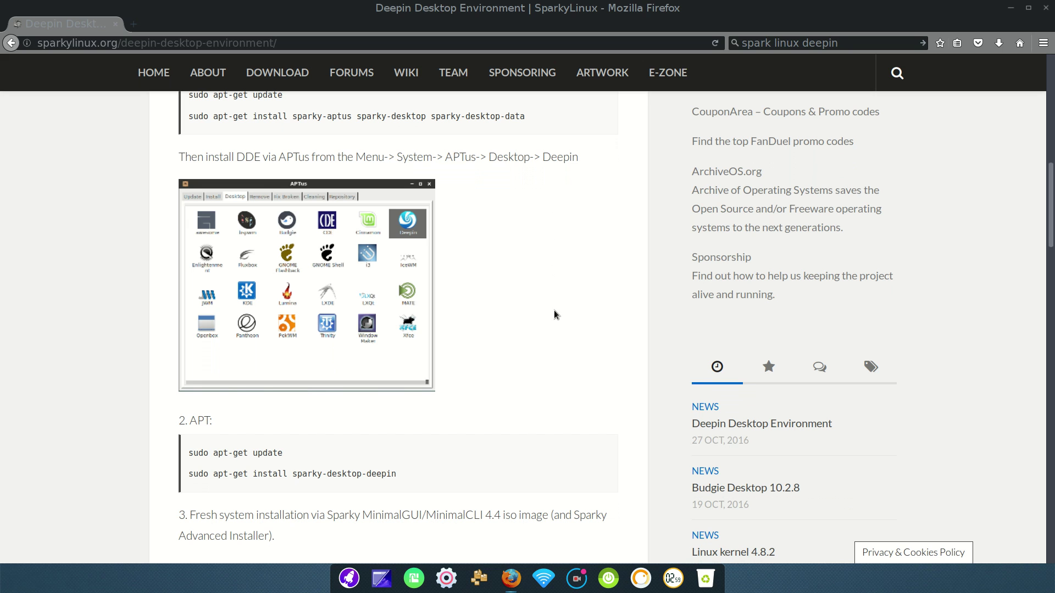
{"action": "scroll", "coordinate": [554, 311], "scroll_direction": "down", "scroll_amount": 5}
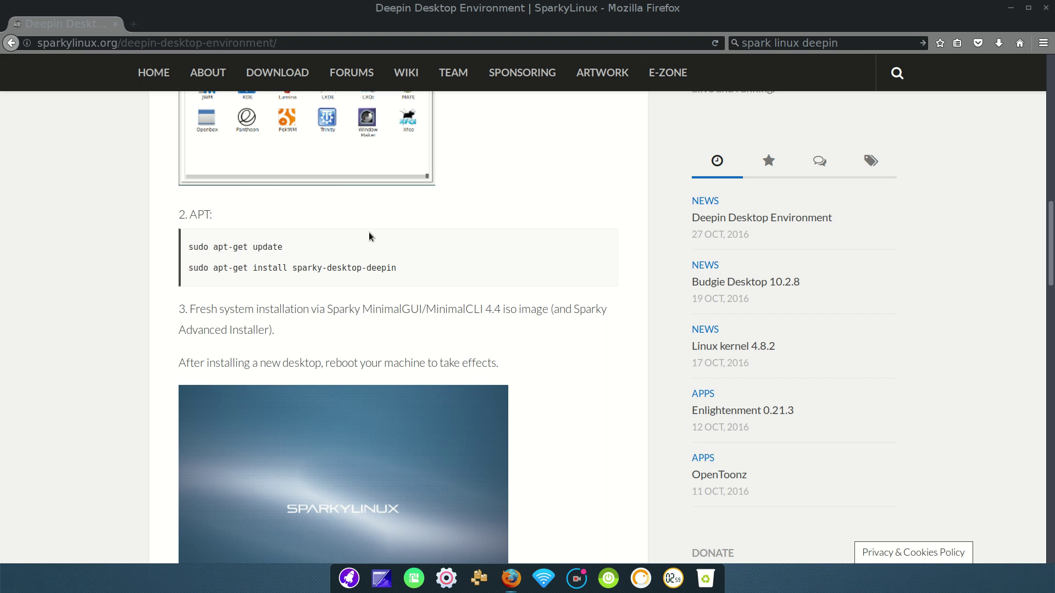
{"action": "scroll", "coordinate": [574, 302], "scroll_direction": "up", "scroll_amount": 8}
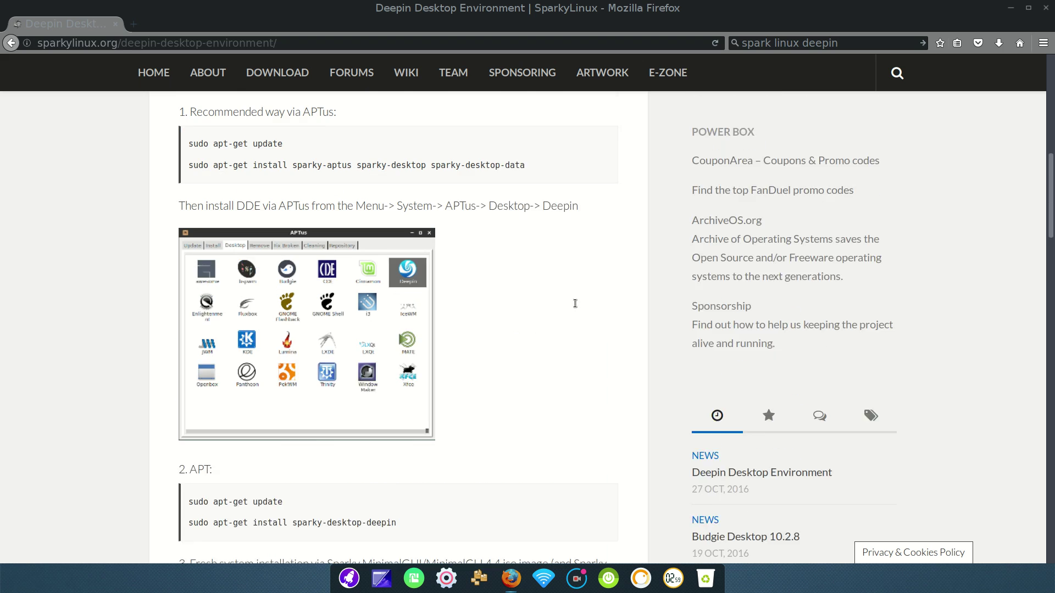
{"action": "scroll", "coordinate": [600, 198], "scroll_direction": "up", "scroll_amount": 4}
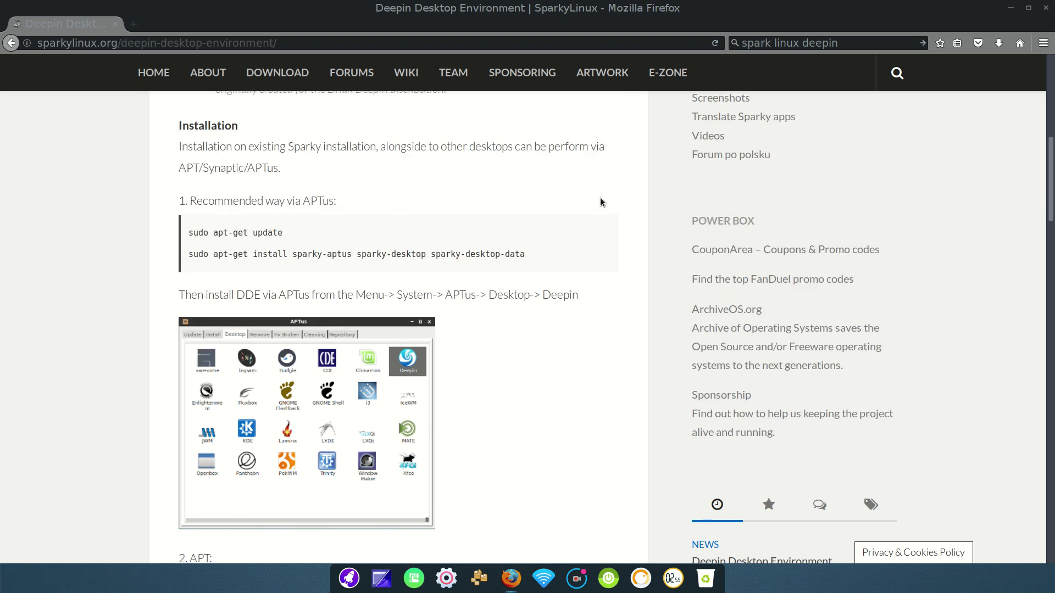
{"action": "scroll", "coordinate": [600, 200], "scroll_direction": "down", "scroll_amount": 5}
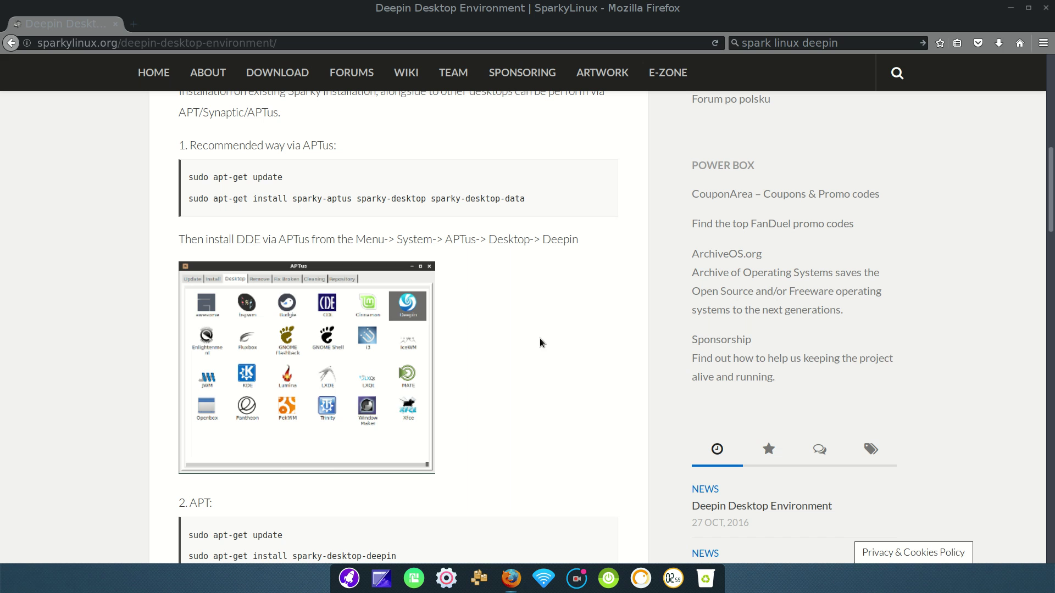
{"action": "left_click", "coordinate": [1010, 8]}
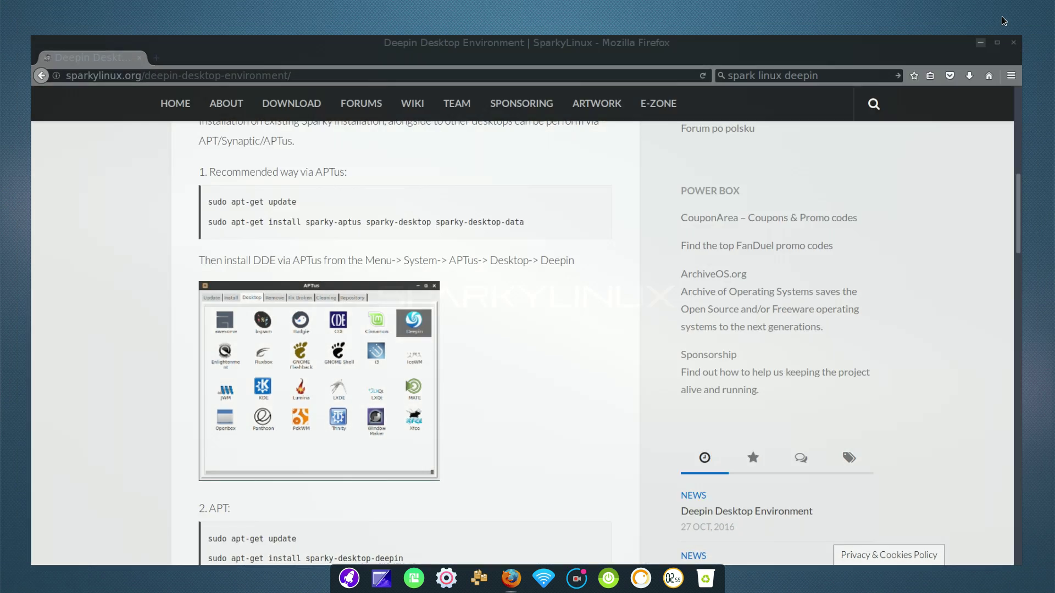
Launch APTus from the application launcher and maximize its window
{"action": "left_click", "coordinate": [348, 578]}
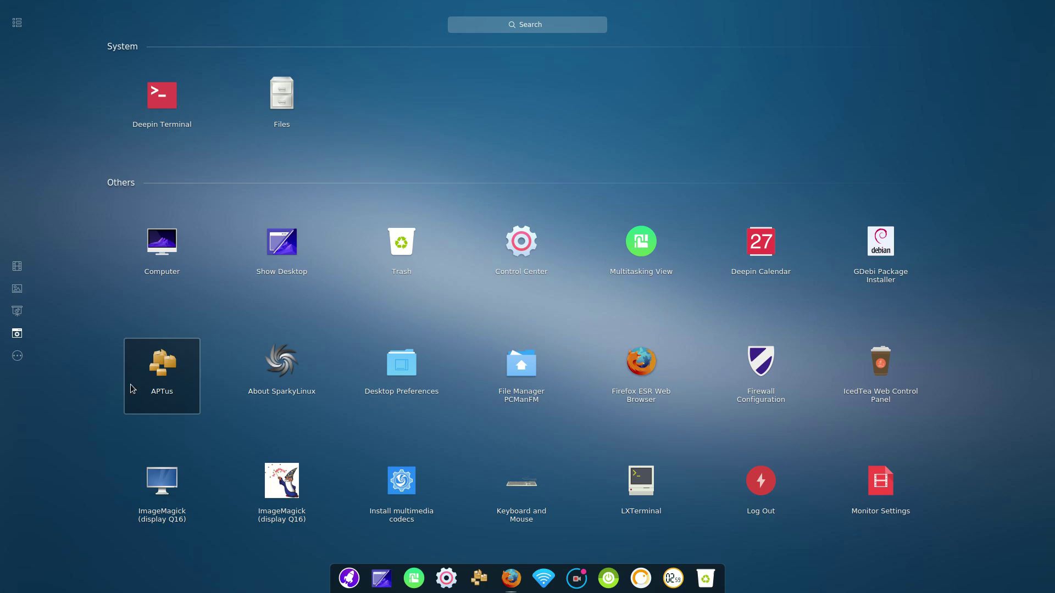
{"action": "left_click", "coordinate": [159, 374]}
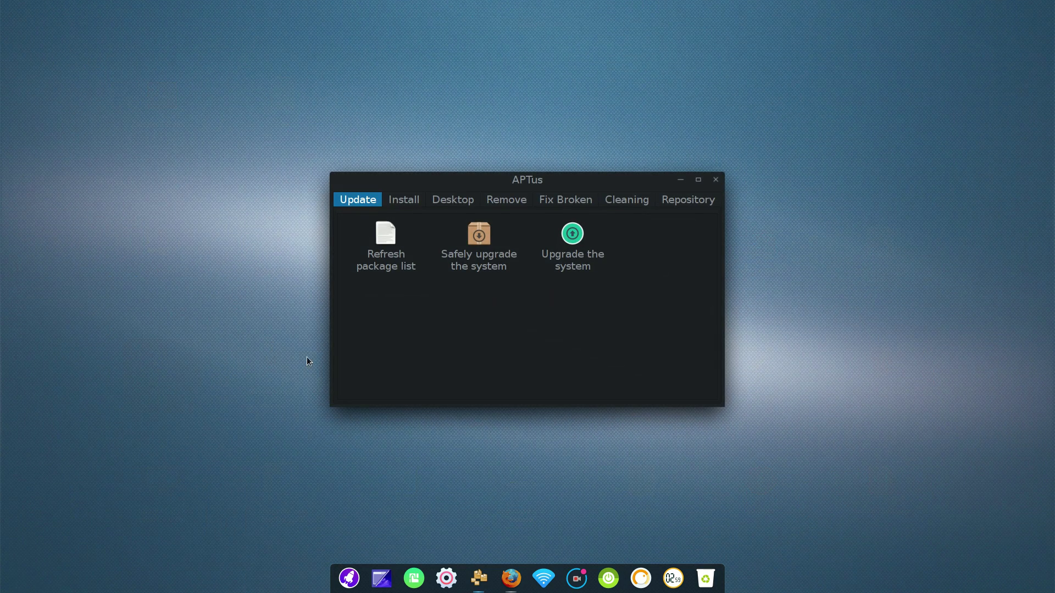
{"action": "left_click", "coordinate": [698, 181]}
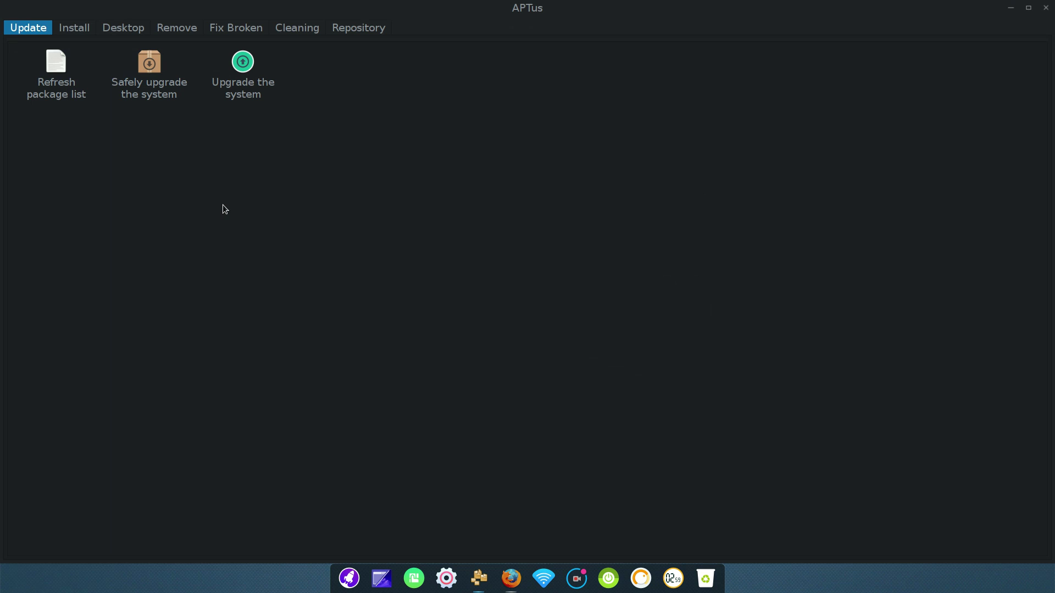
Look through the Install, Desktop and Remove tabs, ending back on Update
{"action": "left_click", "coordinate": [84, 28]}
{"action": "left_click", "coordinate": [132, 29]}
{"action": "left_click", "coordinate": [172, 29]}
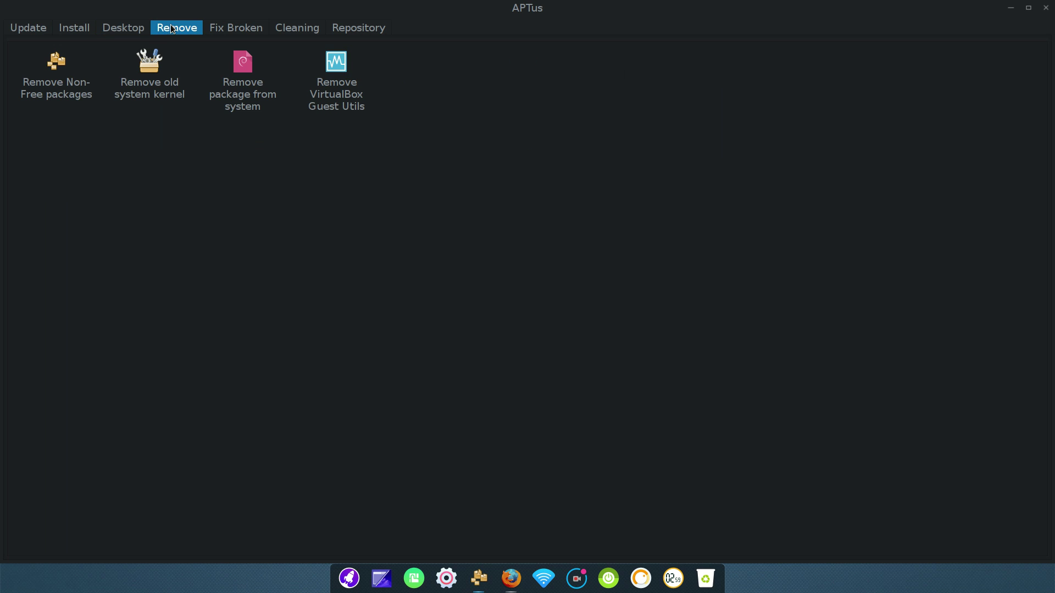
{"action": "left_click", "coordinate": [40, 30]}
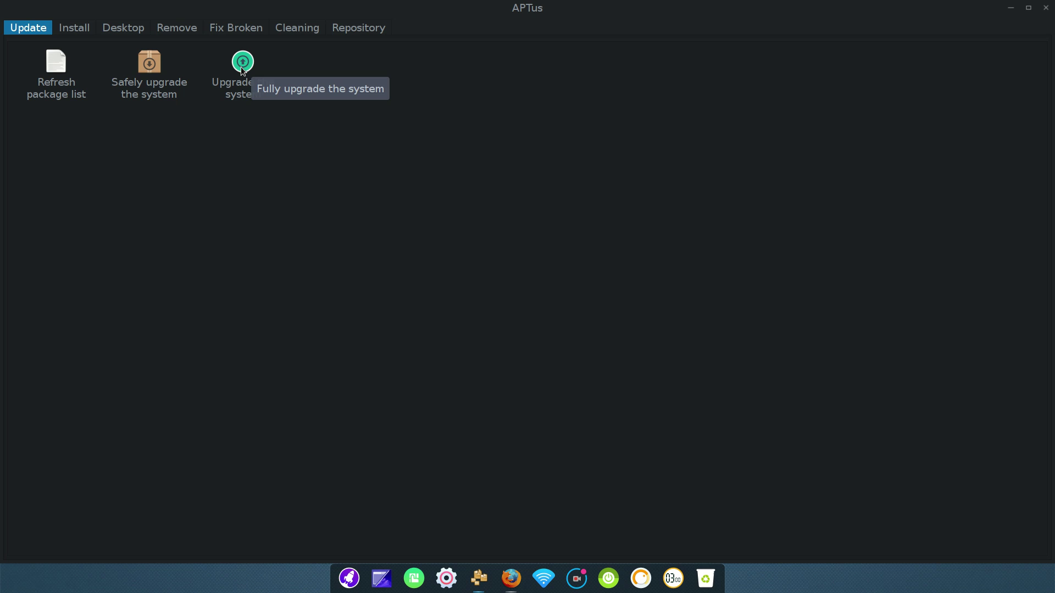
Switch APTus to the Install tab listing kernels, codecs and the Office Suite Installer
{"action": "left_click", "coordinate": [76, 30]}
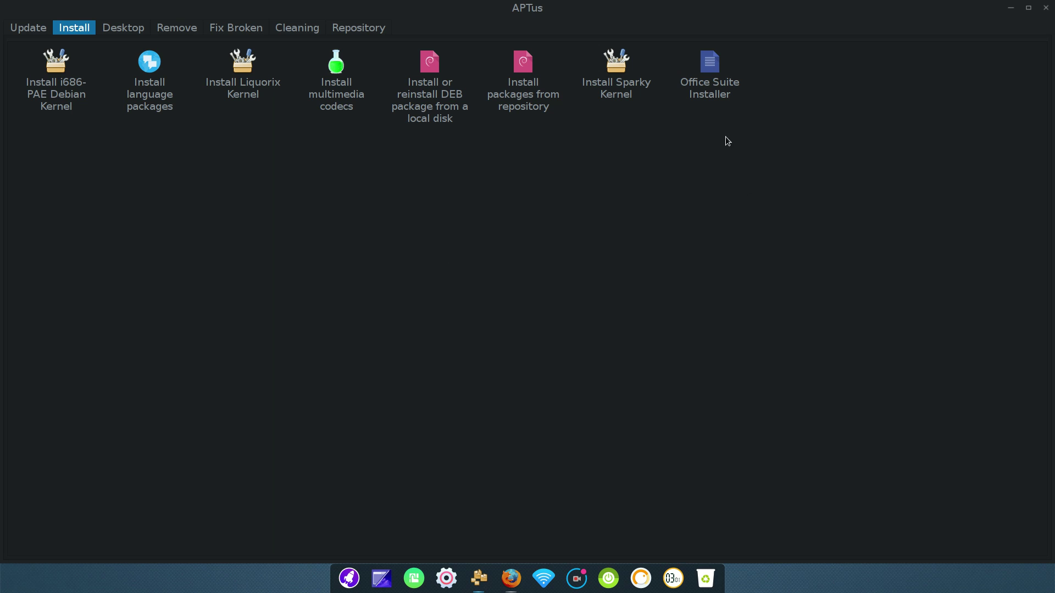
{"action": "double_click", "coordinate": [712, 70]}
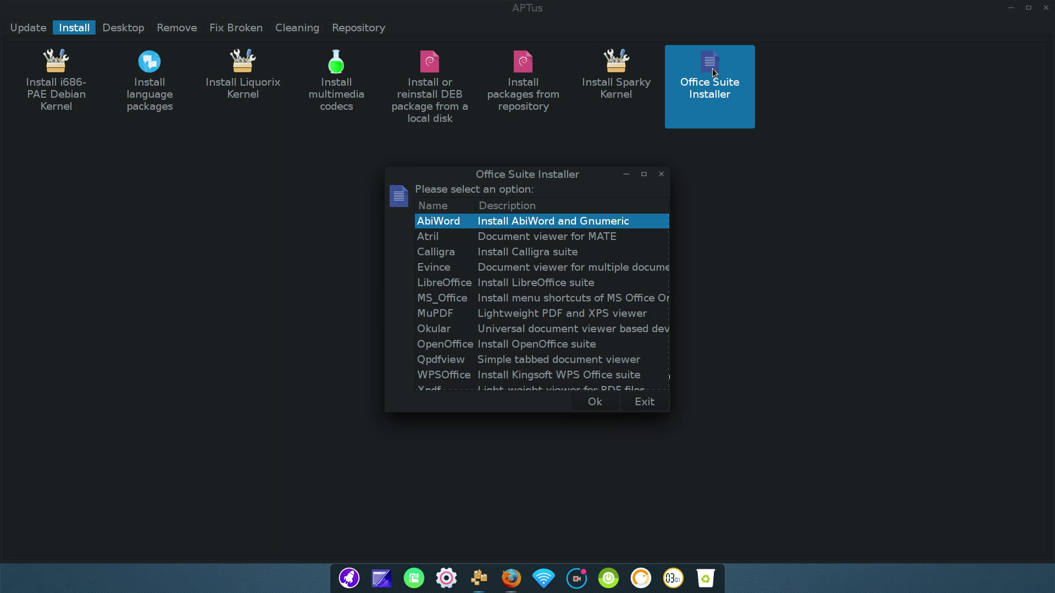
{"action": "left_click_drag", "start_coordinate": [580, 175], "coordinate": [568, 131]}
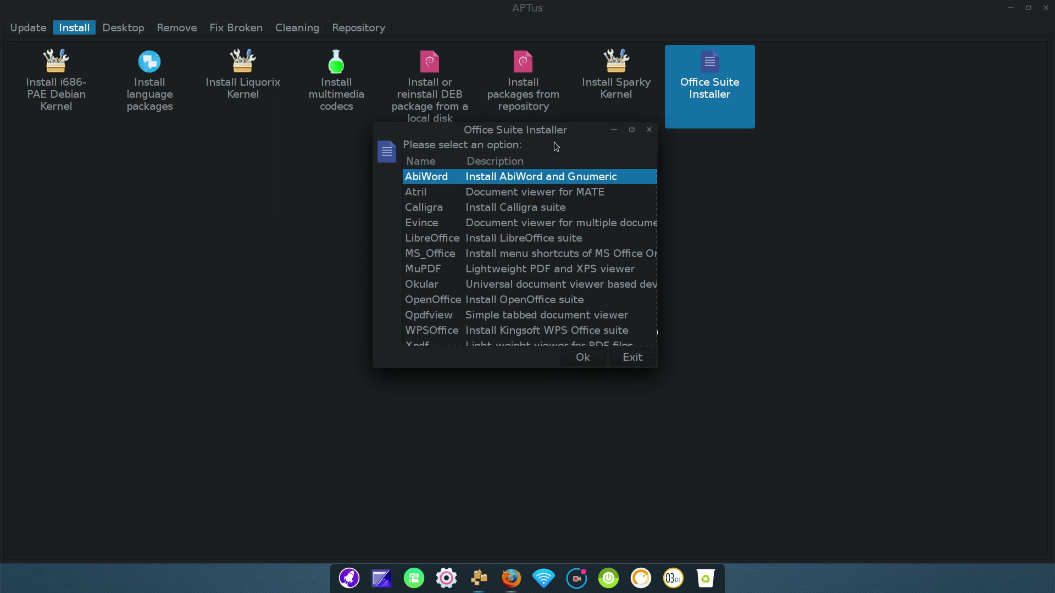
{"action": "scroll", "coordinate": [557, 207], "scroll_direction": "down", "scroll_amount": 1}
{"action": "scroll", "coordinate": [557, 207], "scroll_direction": "up", "scroll_amount": 1}
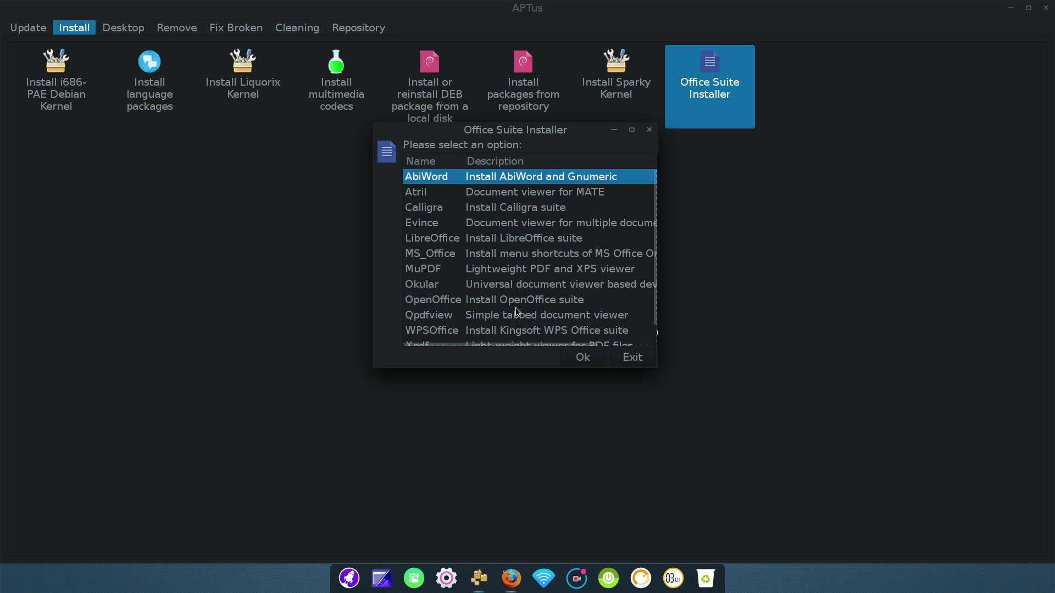
{"action": "scroll", "coordinate": [515, 308], "scroll_direction": "down", "scroll_amount": 1}
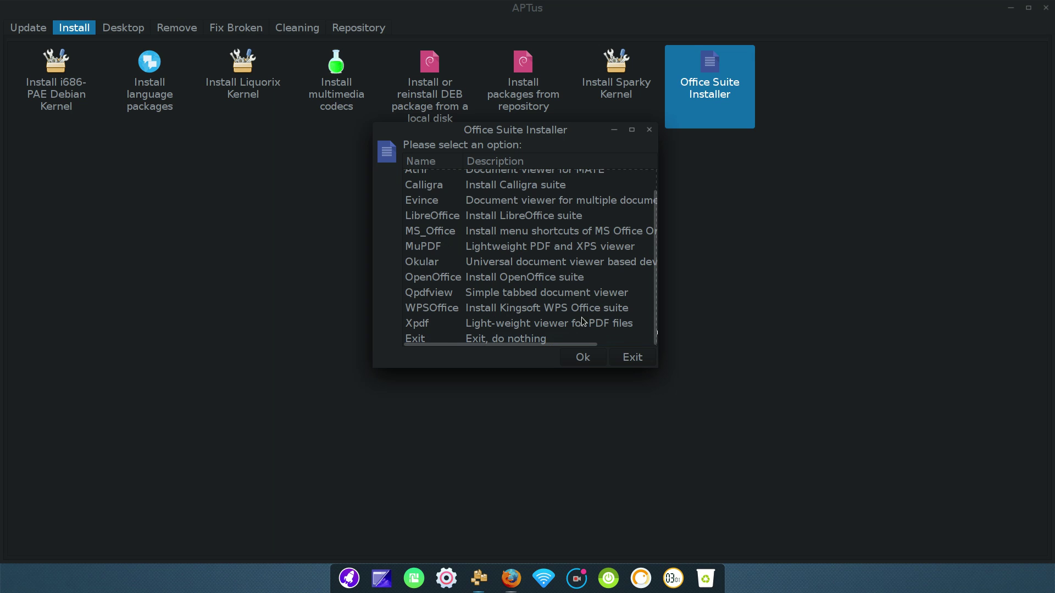
{"action": "left_click_drag", "start_coordinate": [654, 364], "coordinate": [766, 360]}
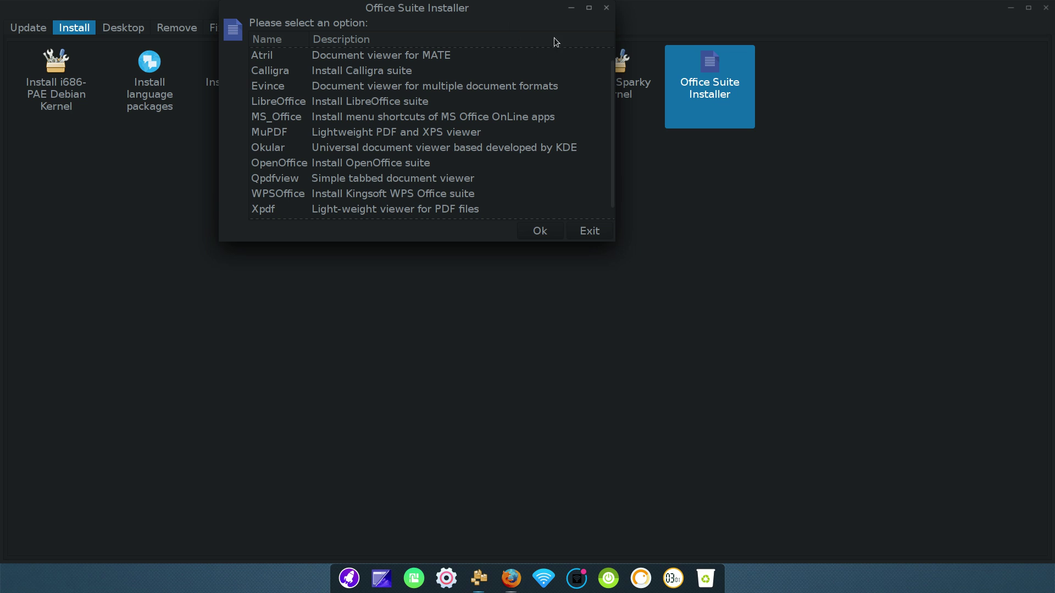
{"action": "left_click", "coordinate": [607, 8]}
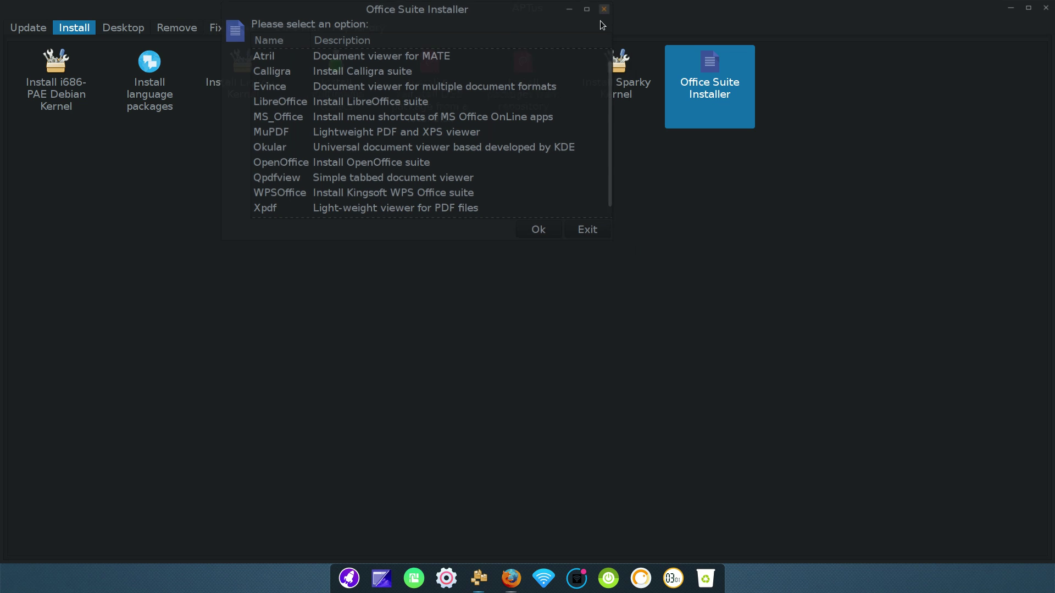
View the installable desktop environments on the Desktop tab, then switch to the Remove tab
{"action": "left_click", "coordinate": [118, 31]}
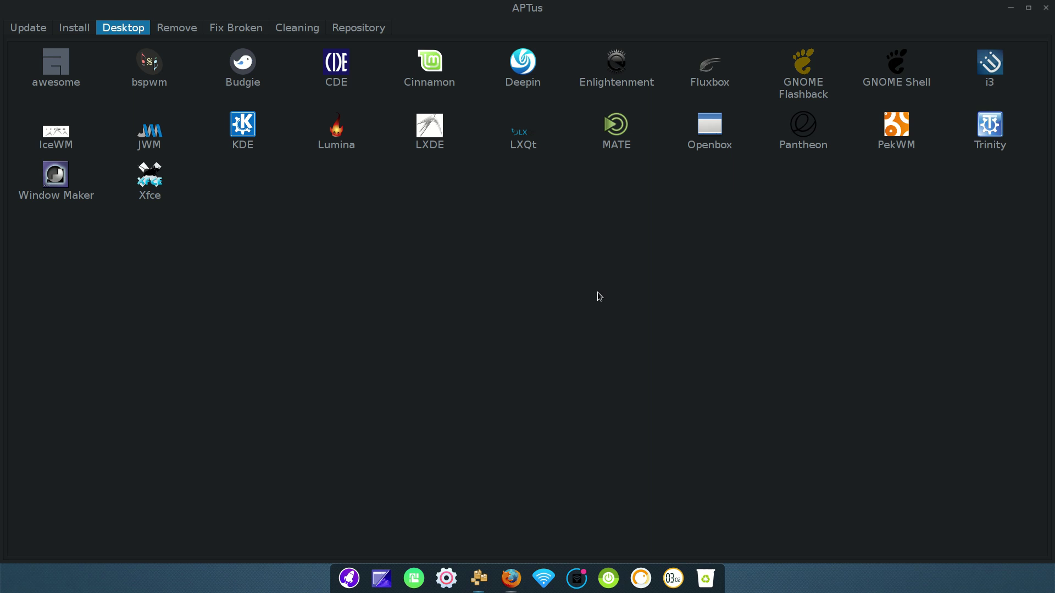
{"action": "left_click", "coordinate": [177, 28]}
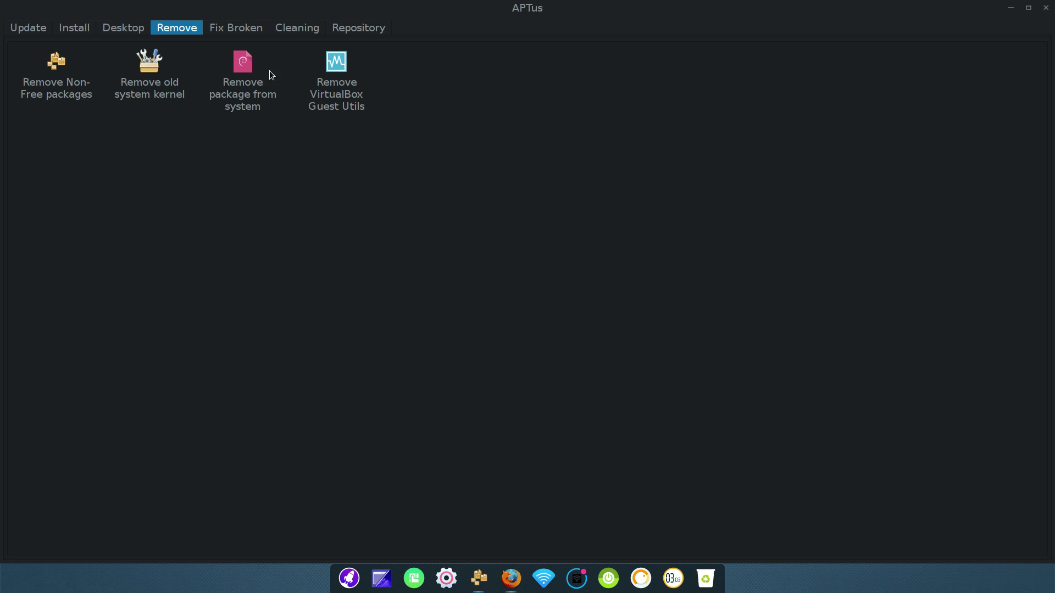
Review the Fix Broken, Cleaning and Repository tabs in APTus, close it and bring up the launcher
{"action": "left_click", "coordinate": [249, 34]}
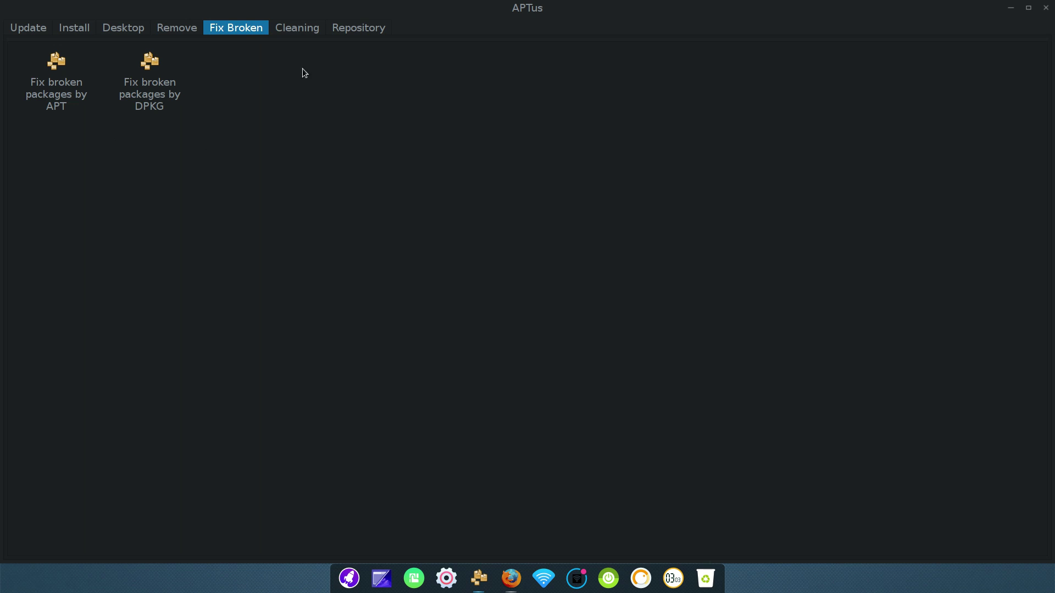
{"action": "left_click", "coordinate": [297, 32]}
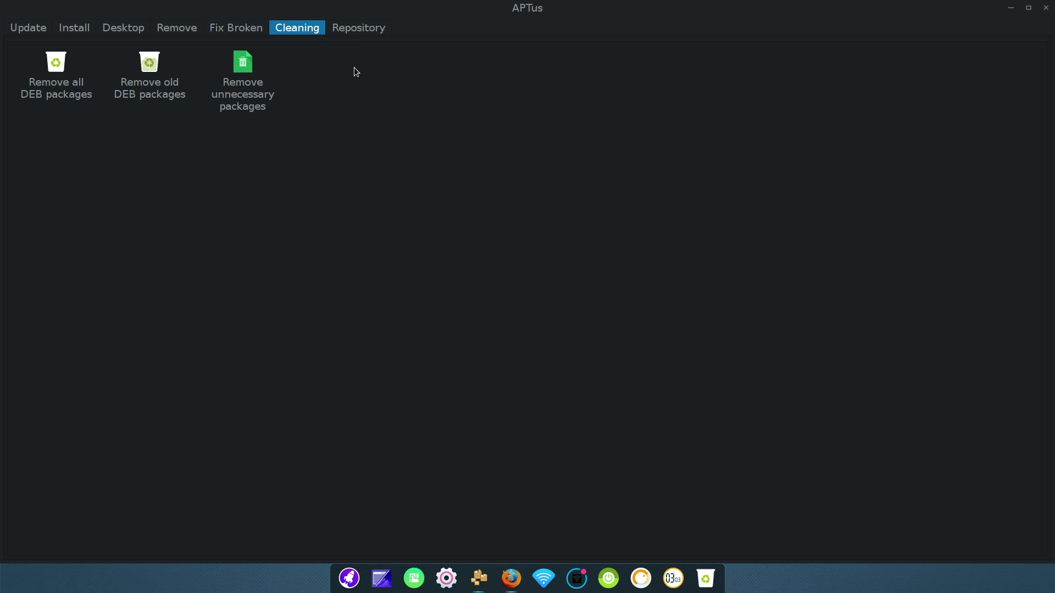
{"action": "left_click", "coordinate": [362, 30]}
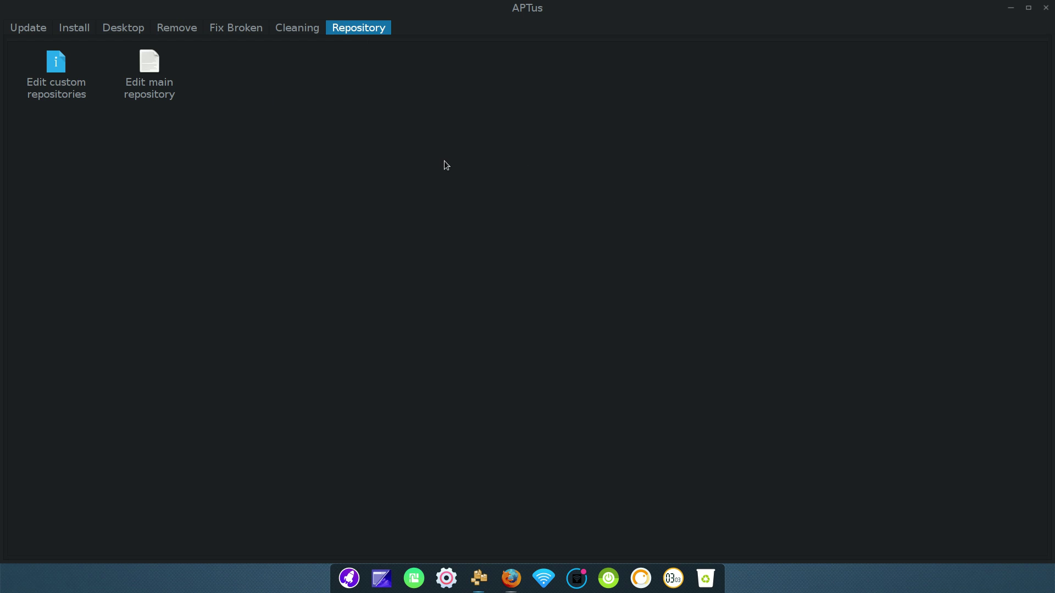
{"action": "left_click", "coordinate": [1046, 8]}
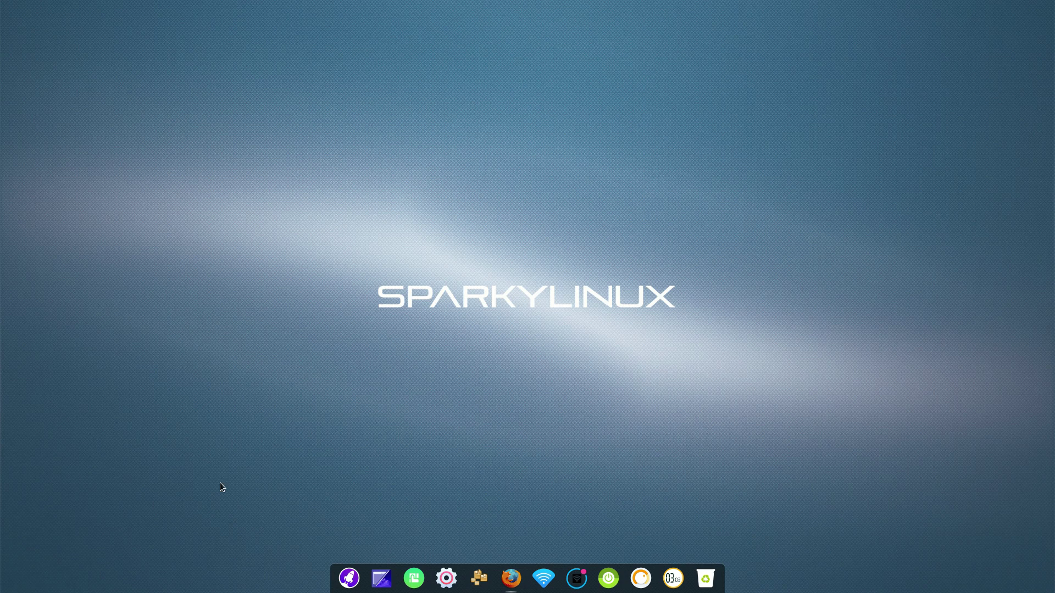
{"action": "left_click", "coordinate": [346, 578]}
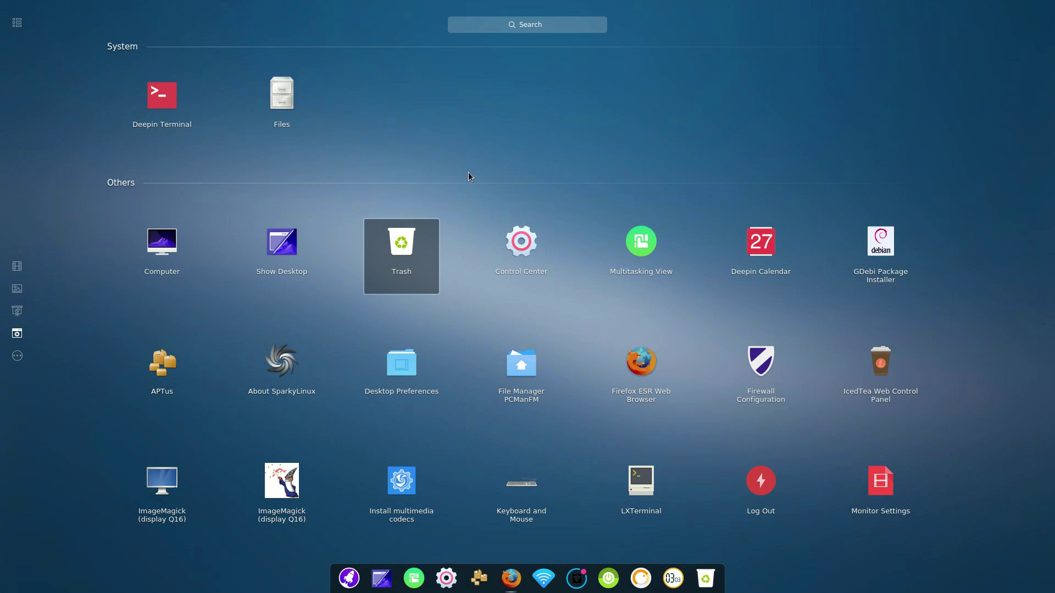
{"action": "scroll", "coordinate": [492, 159], "scroll_direction": "up", "scroll_amount": 3}
{"action": "scroll", "coordinate": [493, 157], "scroll_direction": "up", "scroll_amount": 4}
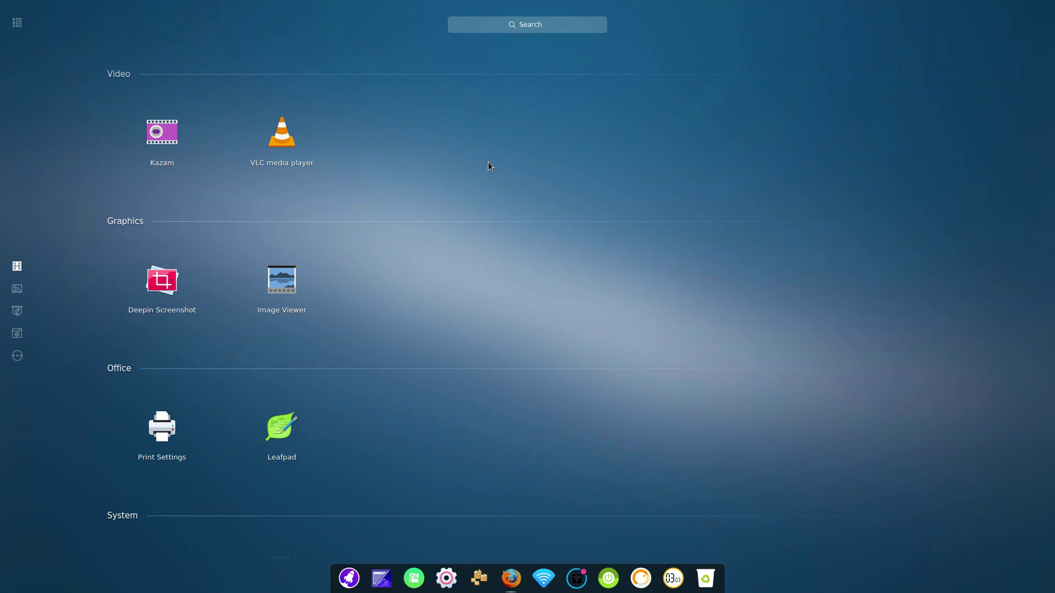
{"action": "scroll", "coordinate": [488, 163], "scroll_direction": "down", "scroll_amount": 2}
{"action": "scroll", "coordinate": [488, 163], "scroll_direction": "up", "scroll_amount": 2}
{"action": "scroll", "coordinate": [488, 163], "scroll_direction": "down", "scroll_amount": 2}
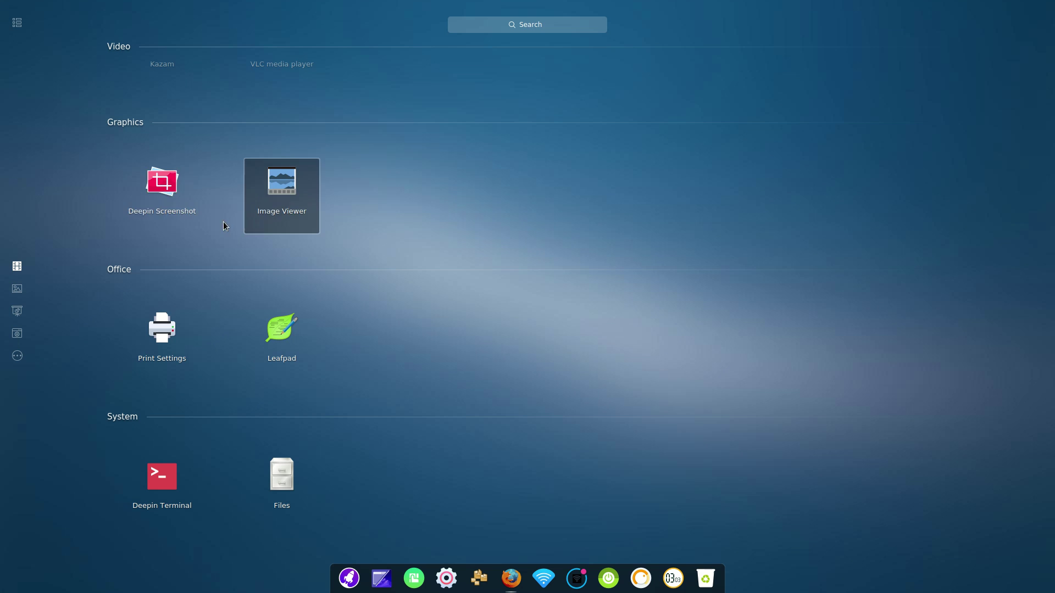
{"action": "scroll", "coordinate": [475, 214], "scroll_direction": "down", "scroll_amount": 2}
{"action": "scroll", "coordinate": [476, 212], "scroll_direction": "down", "scroll_amount": 1}
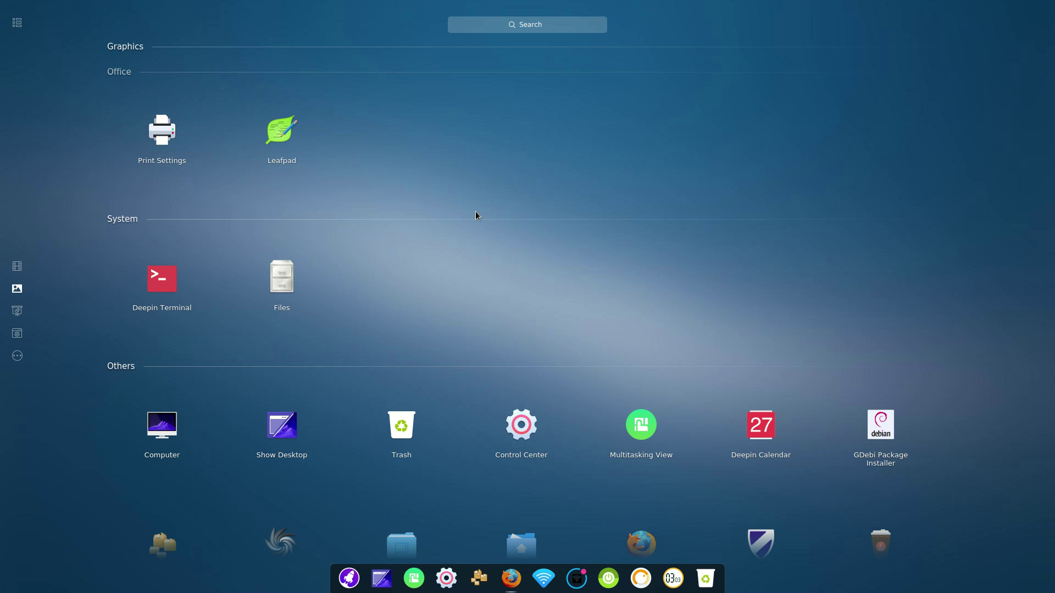
{"action": "scroll", "coordinate": [476, 214], "scroll_direction": "down", "scroll_amount": 2}
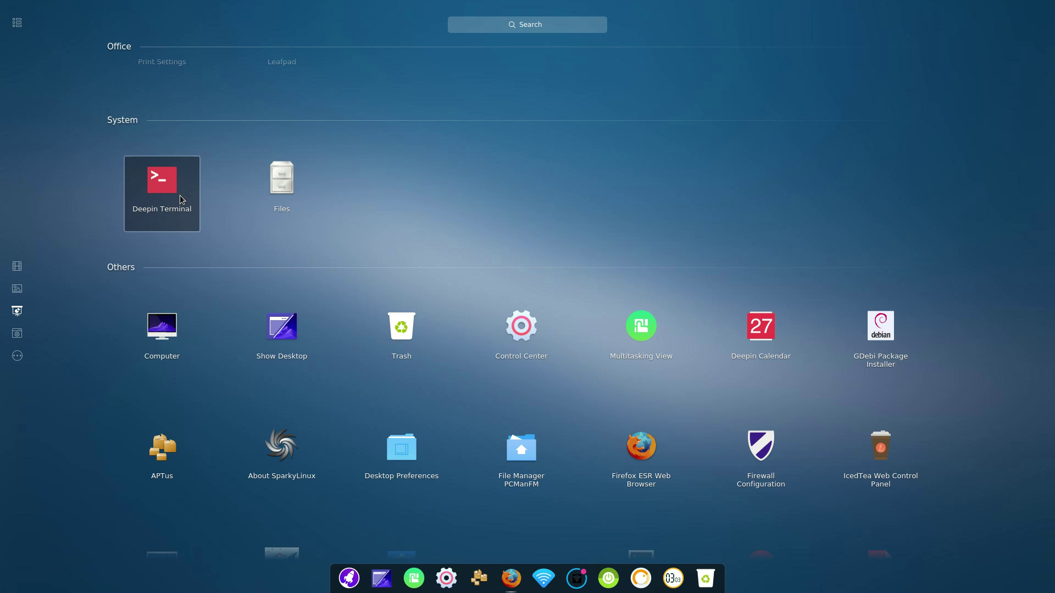
{"action": "scroll", "coordinate": [449, 181], "scroll_direction": "down", "scroll_amount": 1}
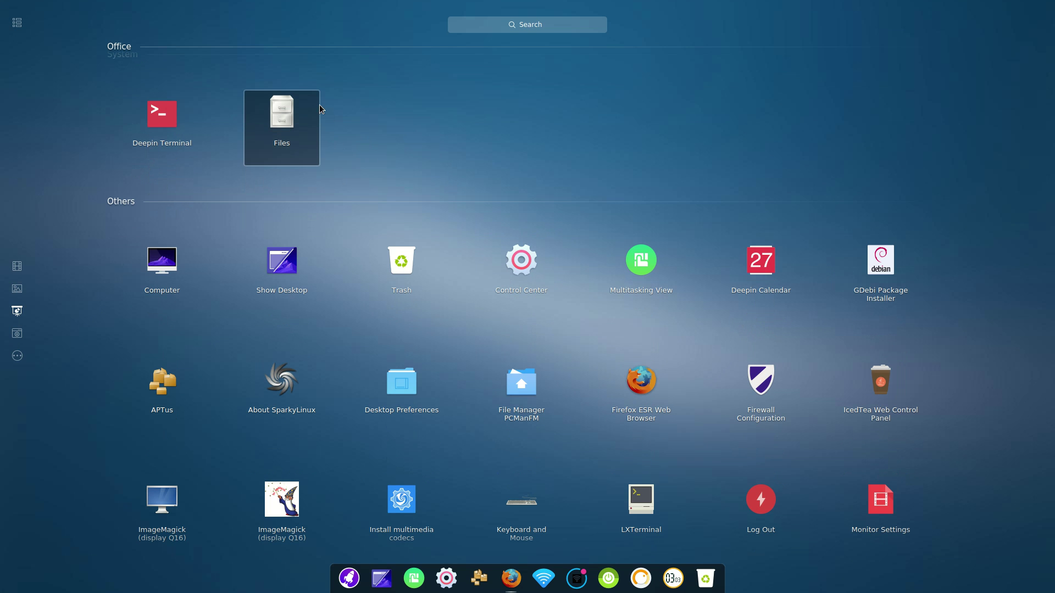
{"action": "scroll", "coordinate": [546, 159], "scroll_direction": "down", "scroll_amount": 2}
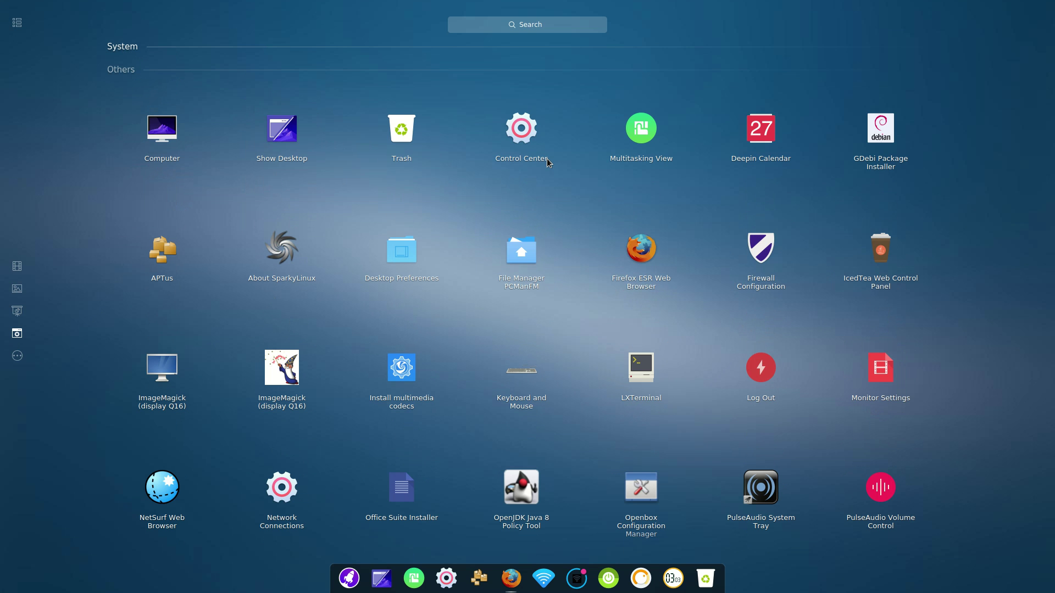
Launch PCManFM, check its version 1.2.4 in the About box, then close the file manager
{"action": "left_click", "coordinate": [523, 252]}
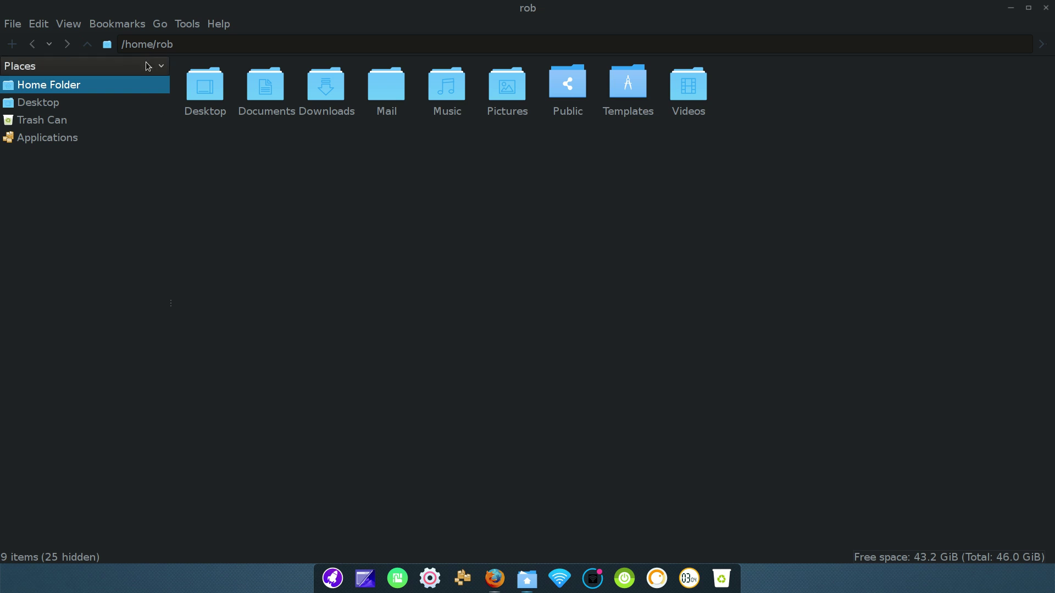
{"action": "left_click", "coordinate": [218, 24]}
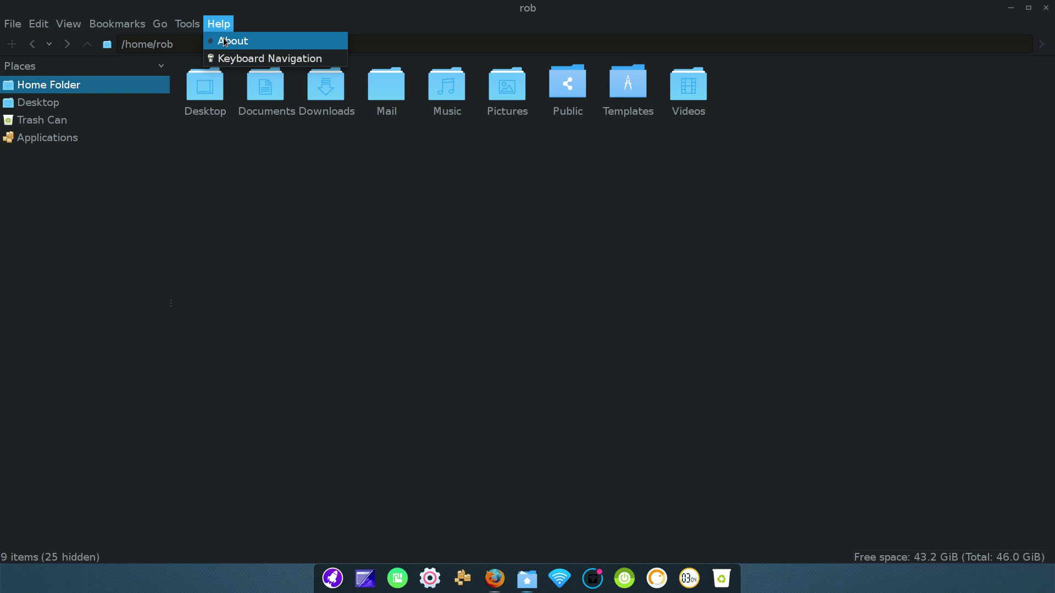
{"action": "left_click", "coordinate": [230, 41]}
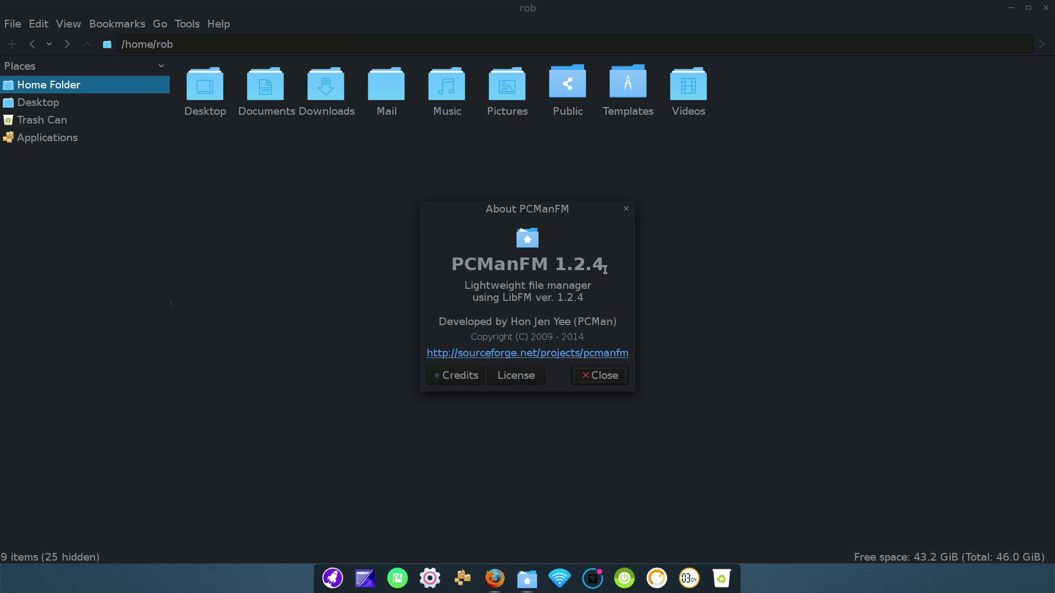
{"action": "left_click", "coordinate": [626, 209]}
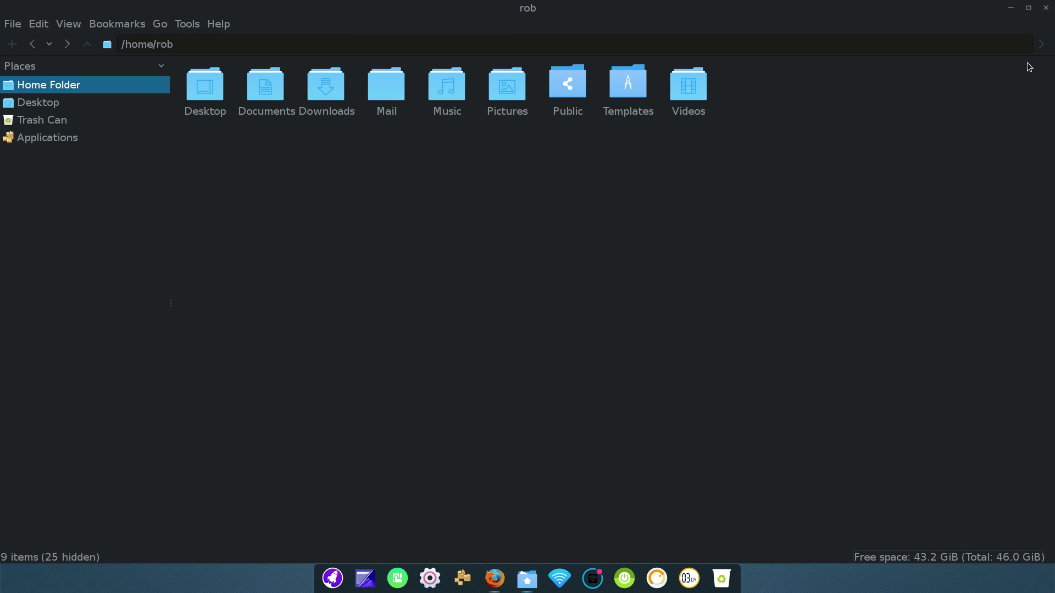
{"action": "left_click", "coordinate": [1046, 9]}
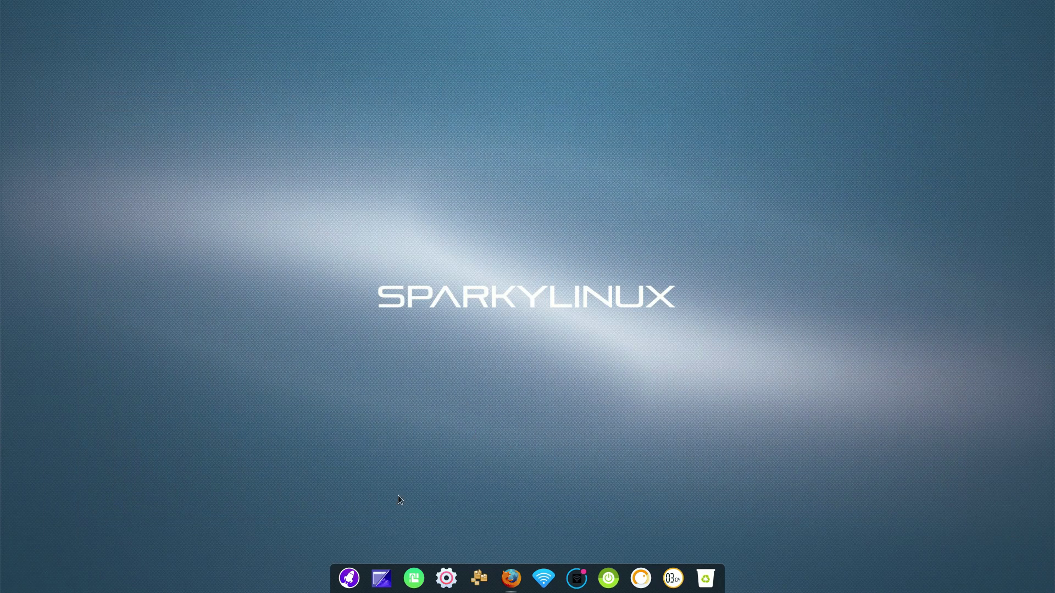
Open Control Center from the launcher to view Sound settings, then close it and reopen the launcher
{"action": "left_click", "coordinate": [345, 581]}
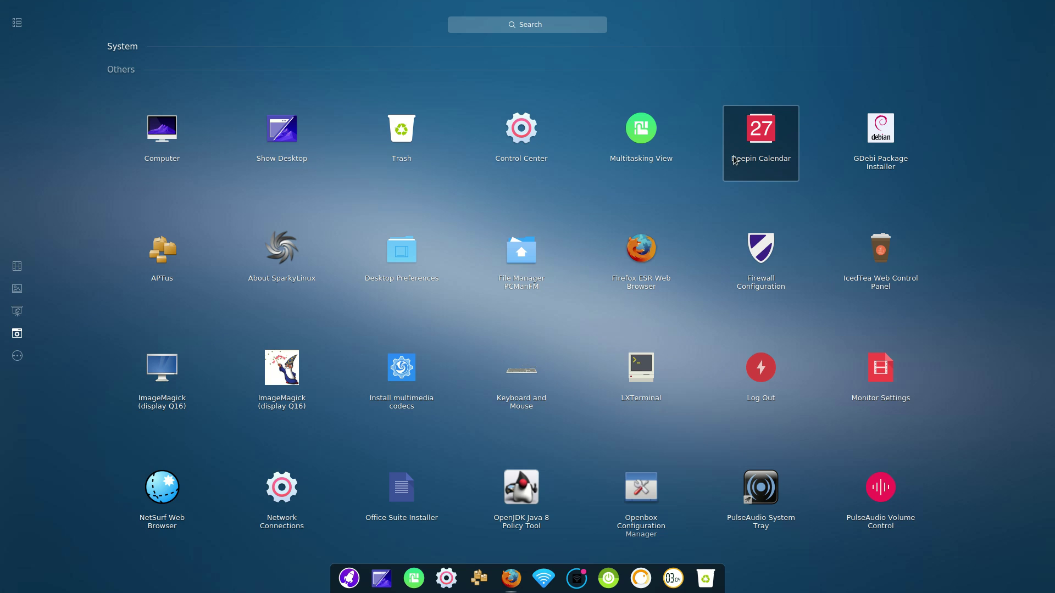
{"action": "left_click", "coordinate": [516, 150]}
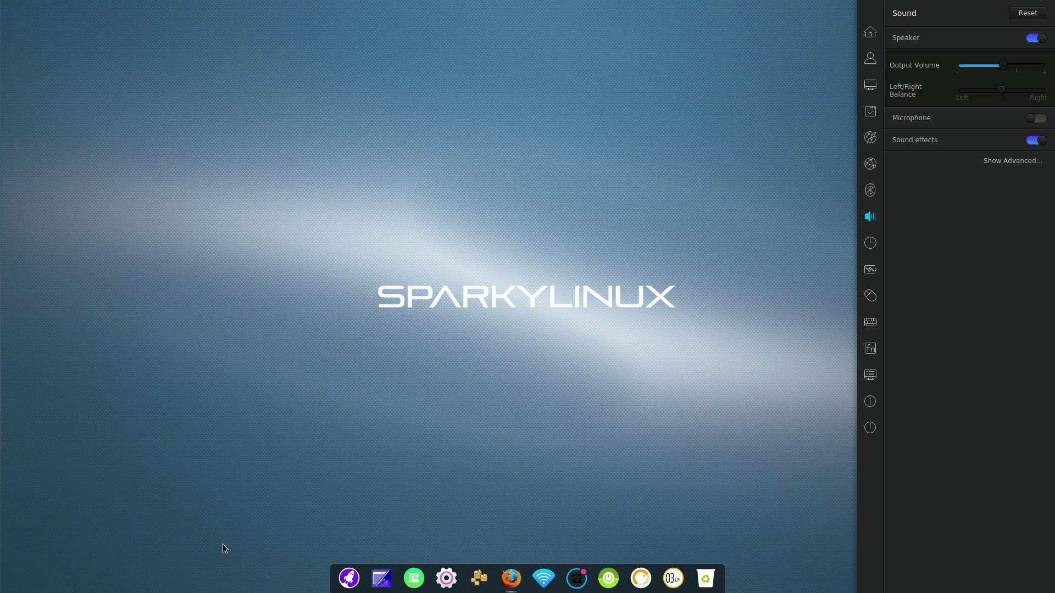
{"action": "left_click", "coordinate": [223, 544]}
{"action": "left_click", "coordinate": [349, 577]}
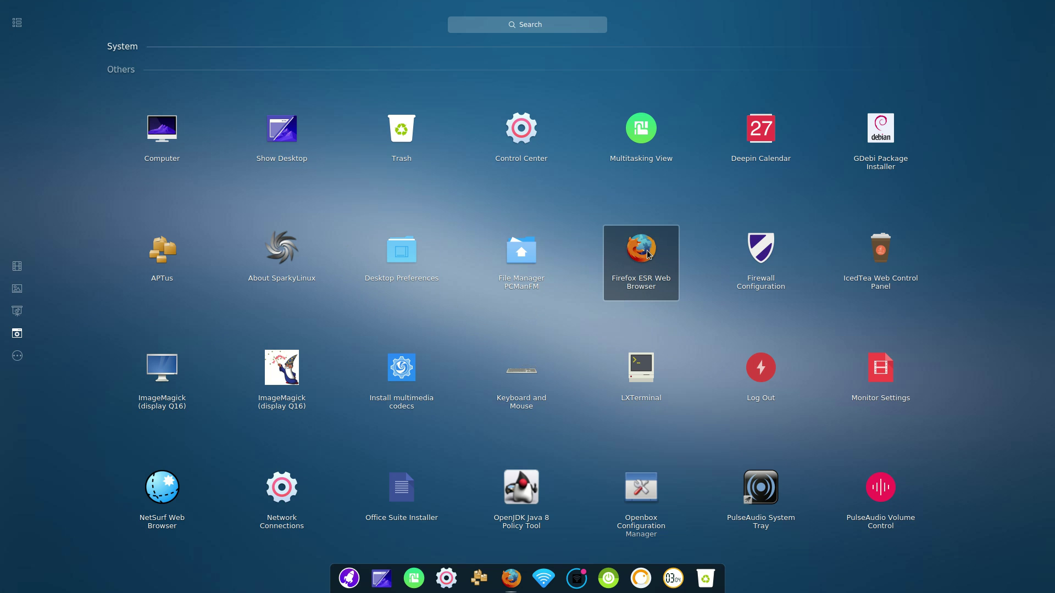
Scroll the launcher's Others group down to Synaptic Package Manager, System Upgrade, Task Manager and UXTerm
{"action": "scroll", "coordinate": [697, 247], "scroll_direction": "down", "scroll_amount": 1}
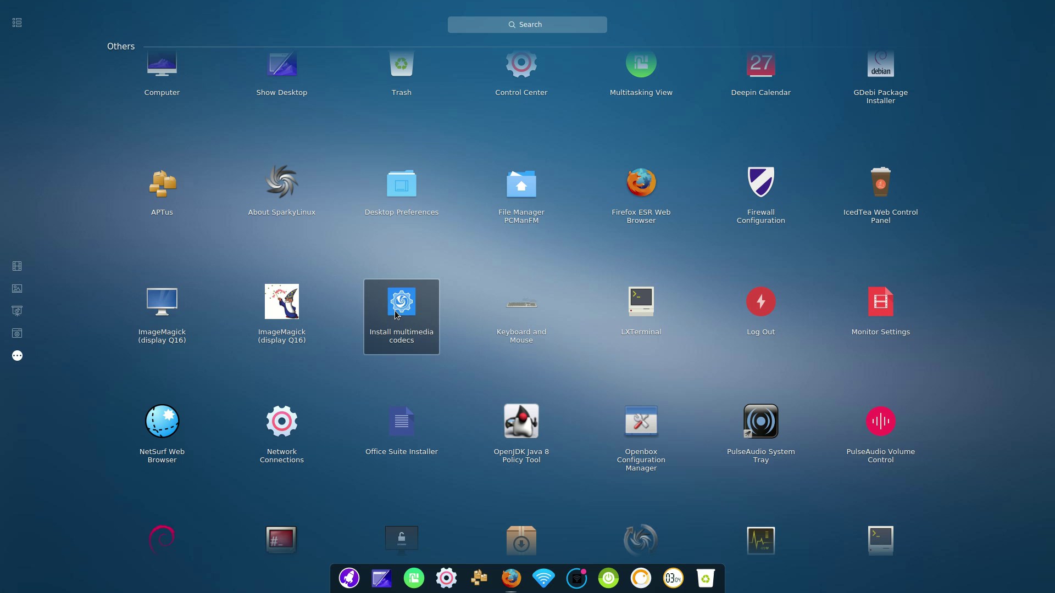
{"action": "scroll", "coordinate": [529, 289], "scroll_direction": "down", "scroll_amount": 2}
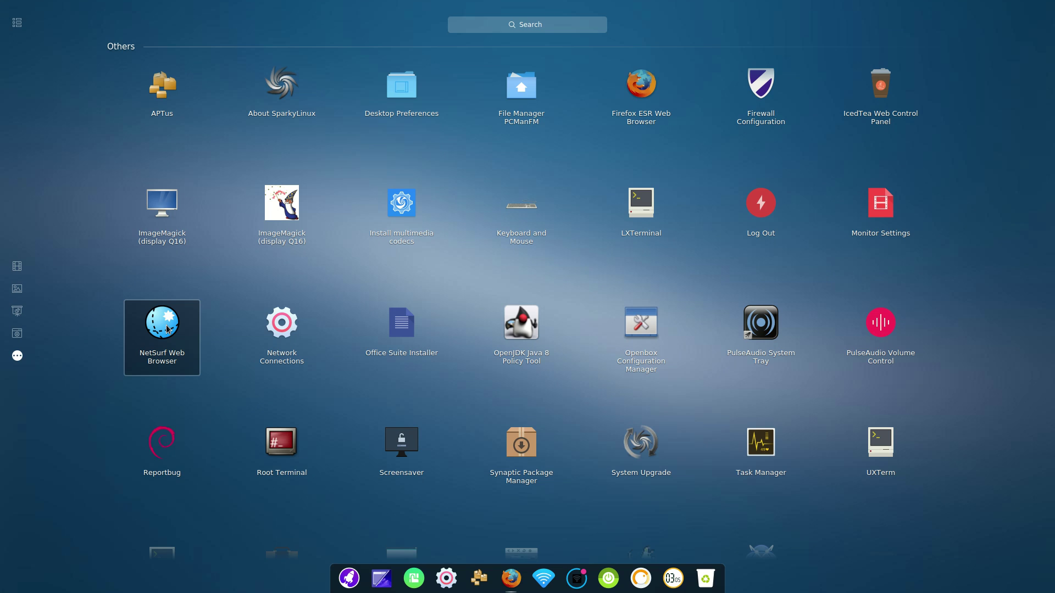
Launch NetSurf to its Welcome to NetSurf page, then close the browser window
{"action": "left_click", "coordinate": [162, 325]}
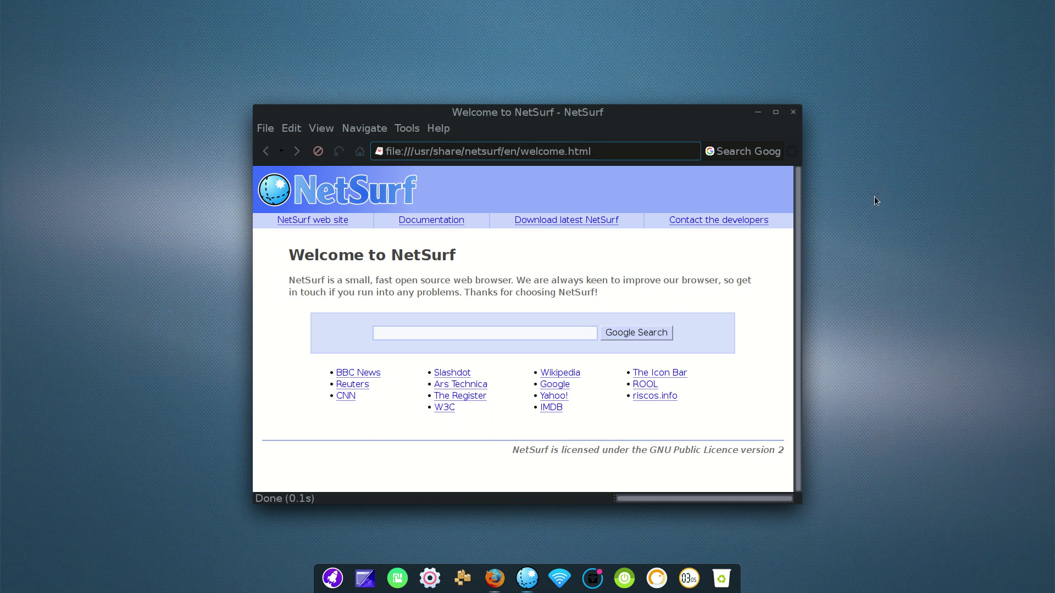
{"action": "left_click", "coordinate": [794, 114]}
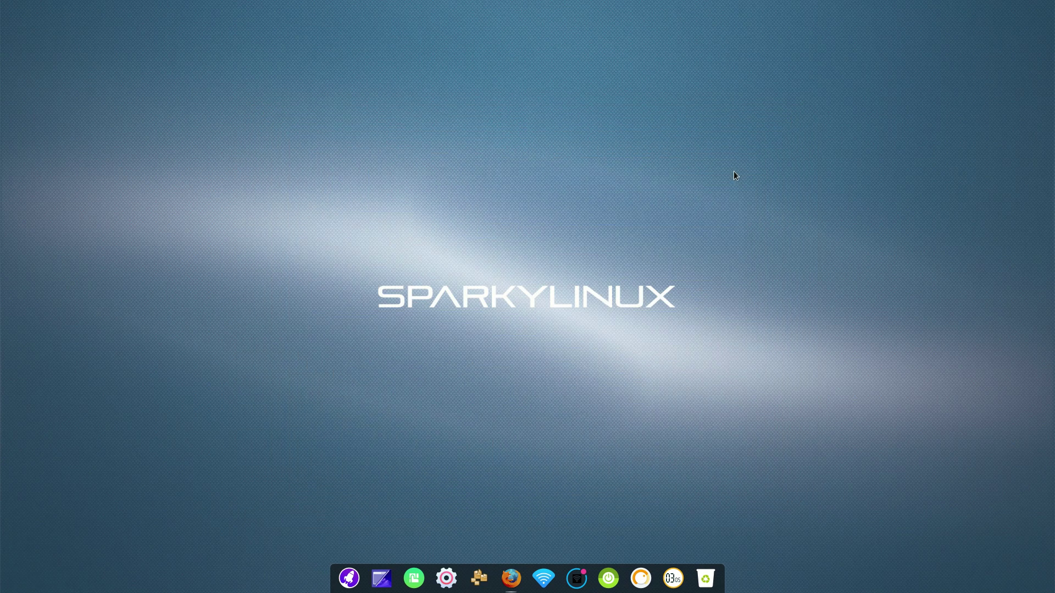
Open the launcher and scroll through Others to System Upgrade, UXTerm, Xarchiver and gExec
{"action": "left_click", "coordinate": [349, 578]}
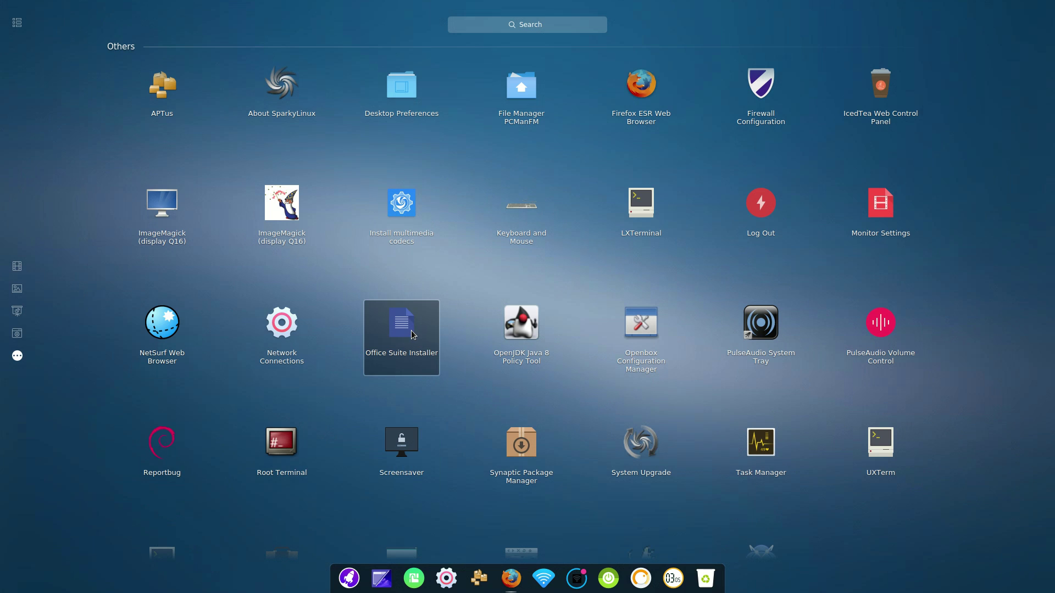
{"action": "scroll", "coordinate": [717, 379], "scroll_direction": "down", "scroll_amount": 2}
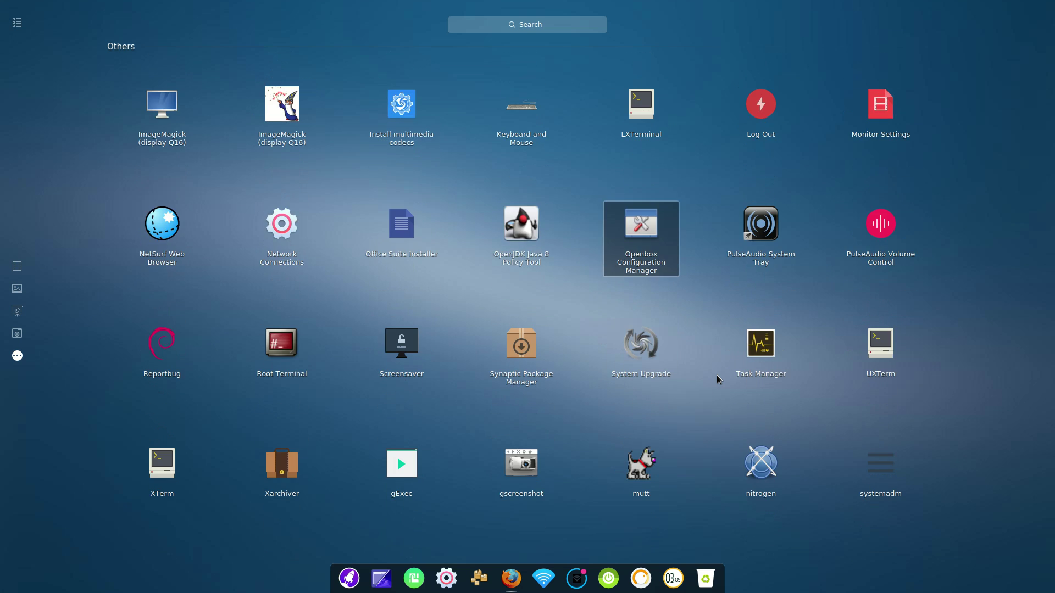
{"action": "scroll", "coordinate": [716, 379], "scroll_direction": "down", "scroll_amount": 1}
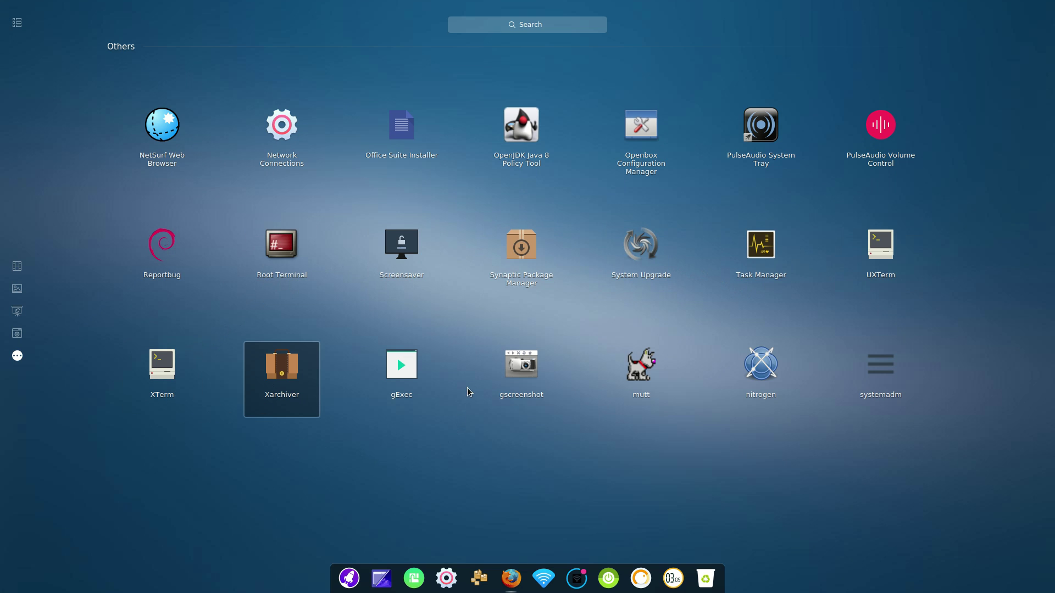
Launch mutt and close it, then bring the application launcher back up
{"action": "left_click", "coordinate": [640, 372]}
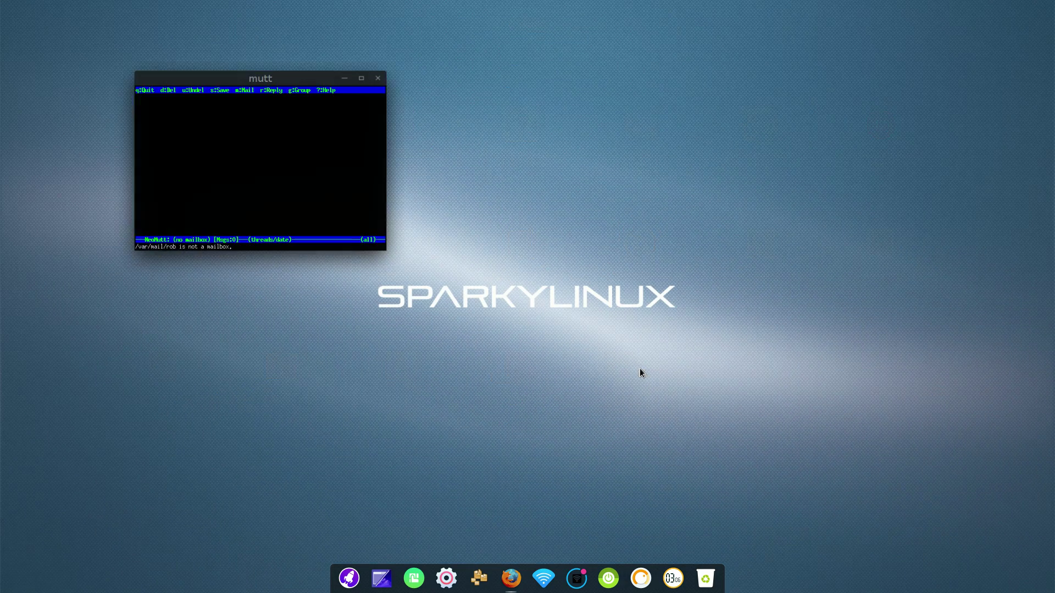
{"action": "left_click", "coordinate": [384, 69]}
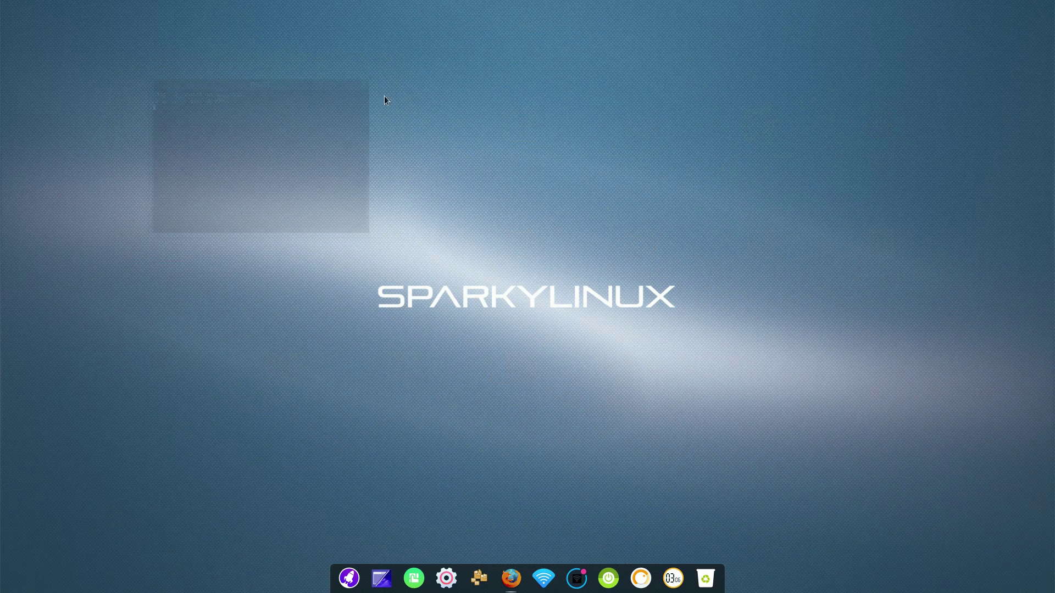
{"action": "left_click", "coordinate": [349, 578]}
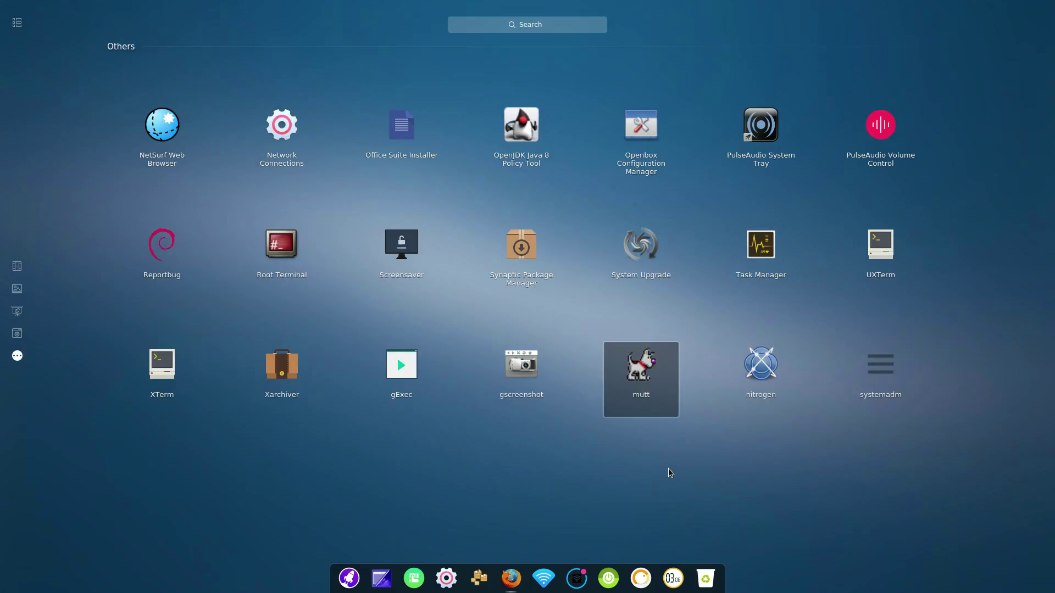
{"action": "left_click", "coordinate": [668, 468]}
{"action": "left_click", "coordinate": [349, 578]}
{"action": "left_click", "coordinate": [607, 450]}
{"action": "left_click", "coordinate": [349, 578]}
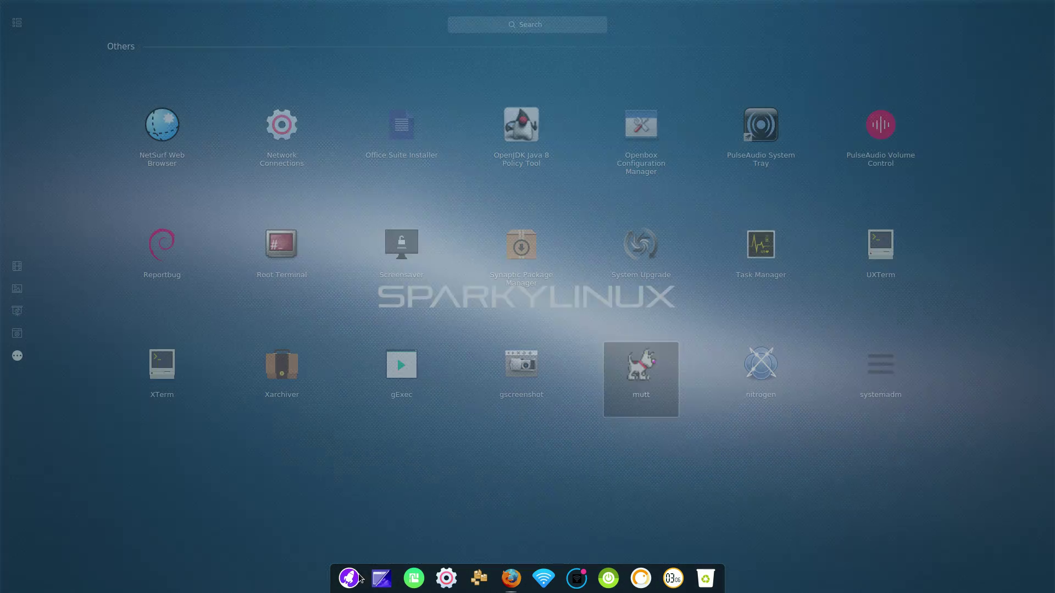
Open Nitrogen to view its three SparkyLinux wallpapers in Scaled mode, move its window, then close it
{"action": "left_click", "coordinate": [764, 372]}
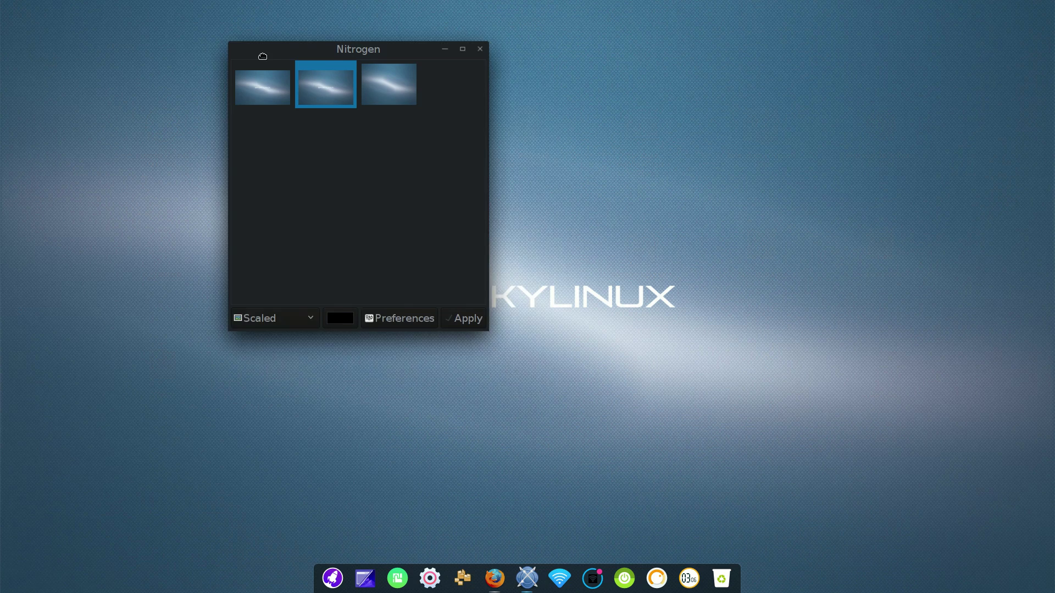
{"action": "left_click_drag", "start_coordinate": [261, 55], "coordinate": [319, 110]}
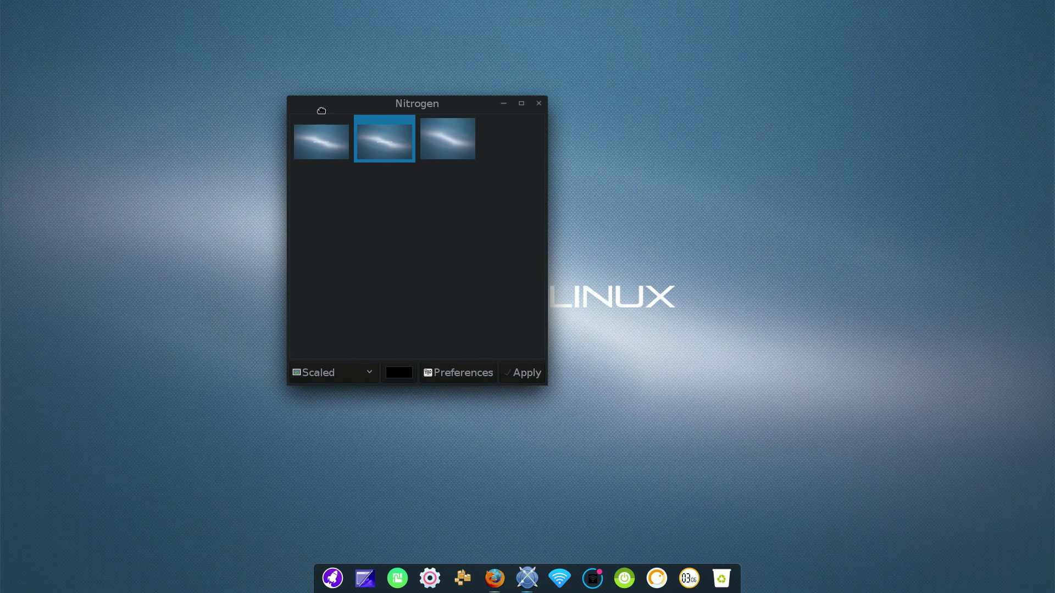
{"action": "left_click", "coordinate": [539, 104]}
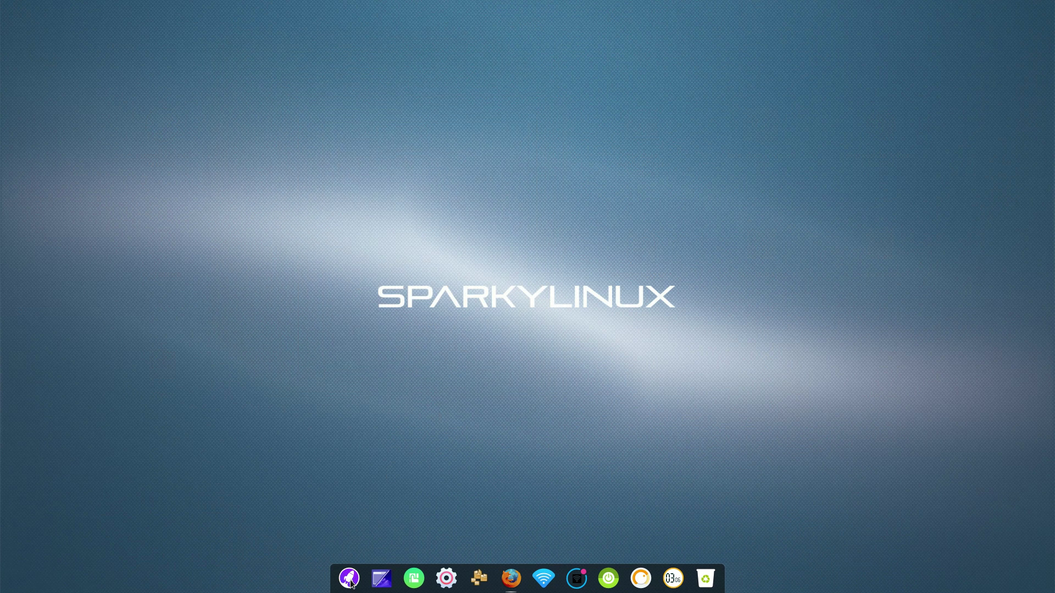
{"action": "left_click", "coordinate": [348, 578]}
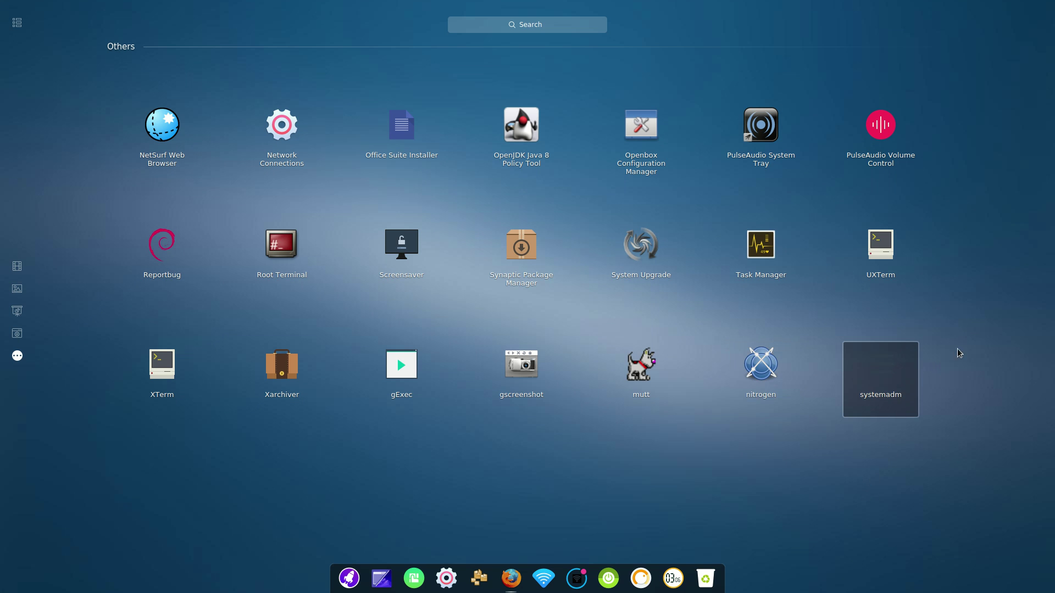
{"action": "scroll", "coordinate": [952, 290], "scroll_direction": "up", "scroll_amount": 10}
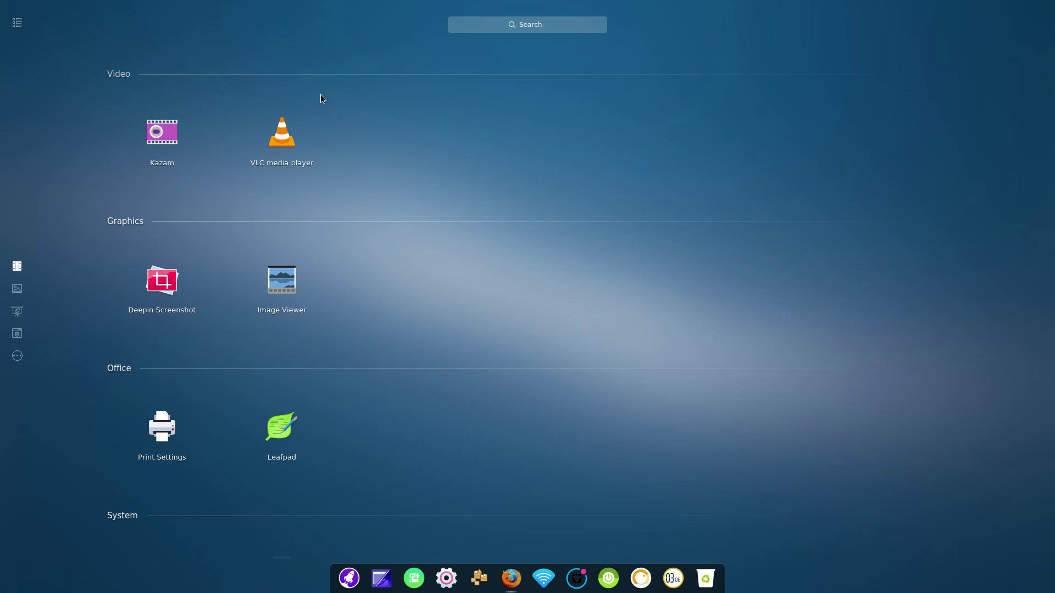
{"action": "mouse_move", "coordinate": [27, 259]}
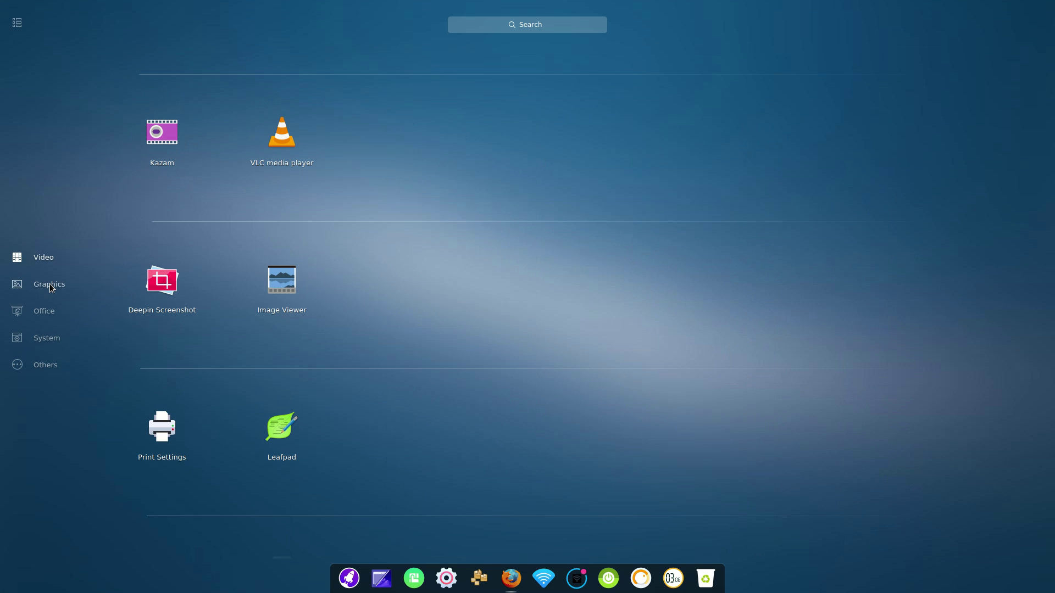
{"action": "left_click", "coordinate": [39, 318]}
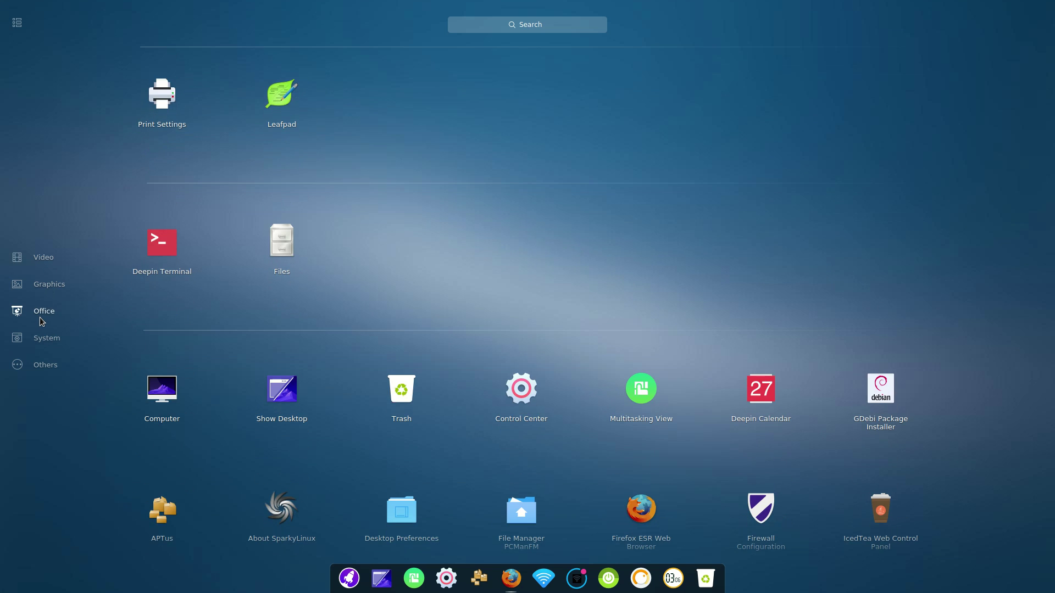
{"action": "left_click", "coordinate": [36, 342]}
{"action": "left_click", "coordinate": [43, 367]}
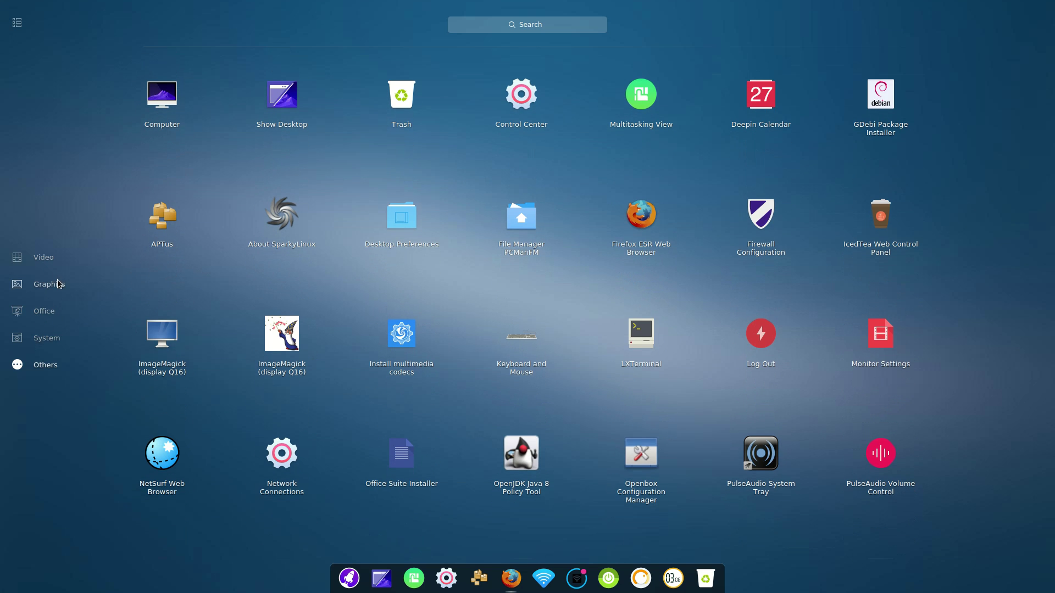
{"action": "left_click", "coordinate": [47, 257]}
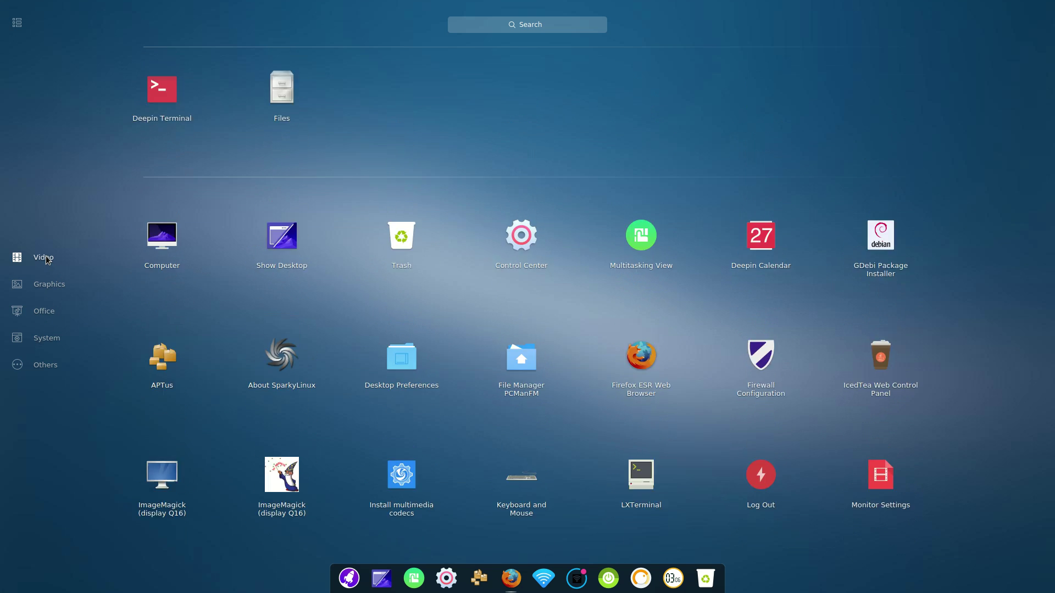
{"action": "left_click", "coordinate": [82, 174]}
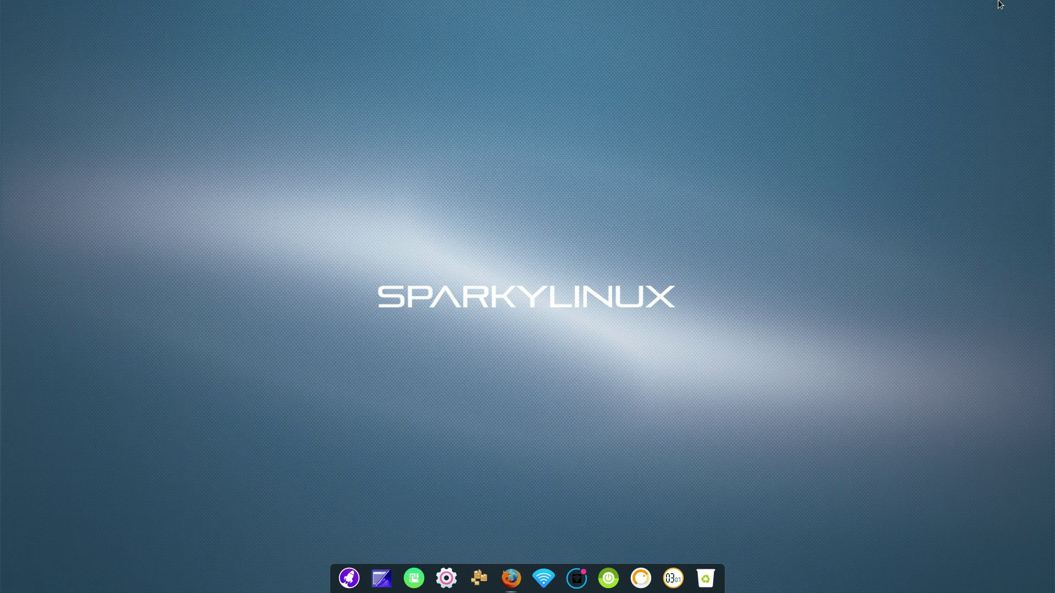
{"action": "mouse_move", "coordinate": [1, 2]}
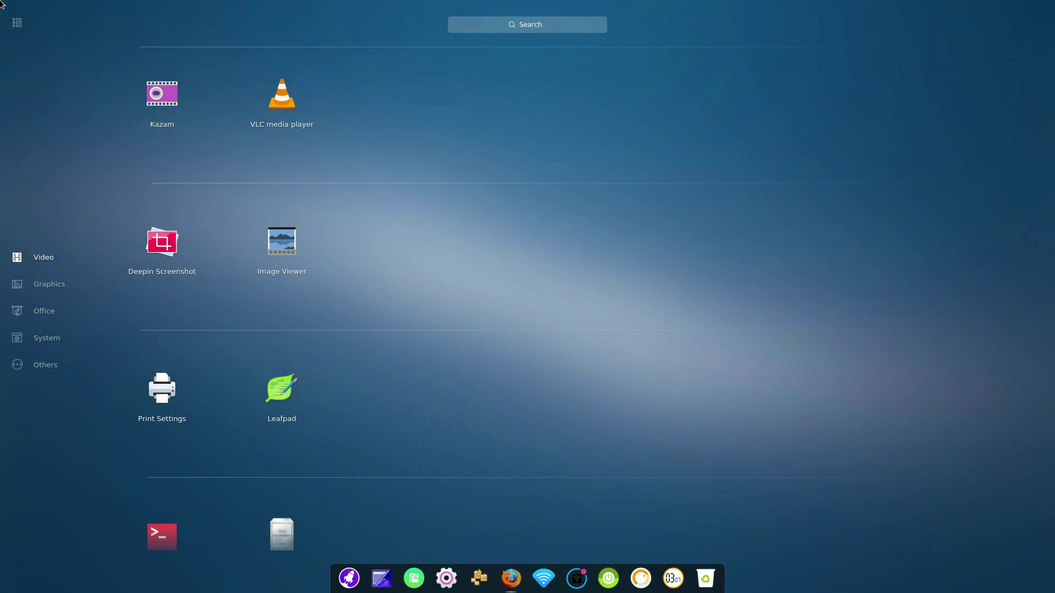
{"action": "left_click", "coordinate": [731, 416]}
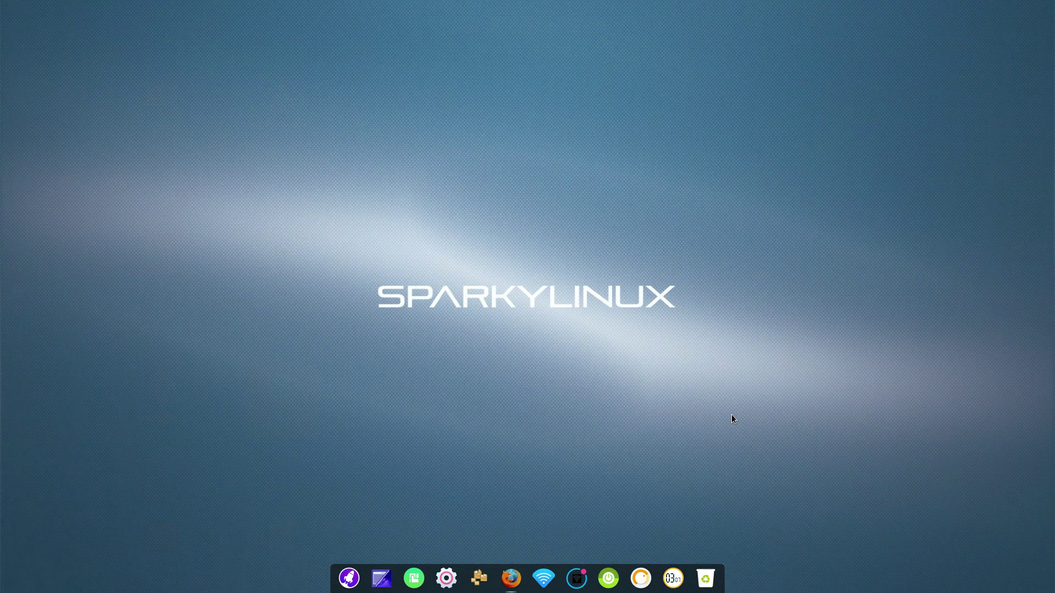